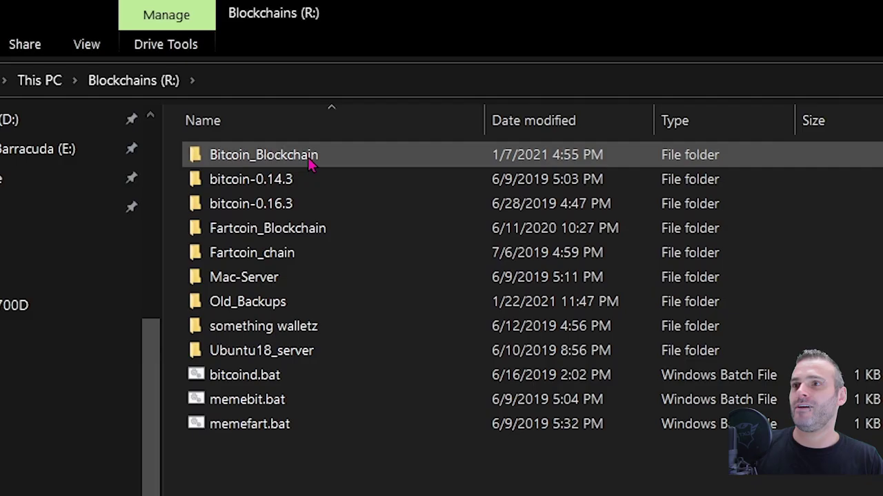
Examine the size properties and contents of the Bitcoin_Blockchain folder on the Blockchains (R:) drive, including its wallet.dat file
{"action": "right_click", "coordinate": [308, 157]}
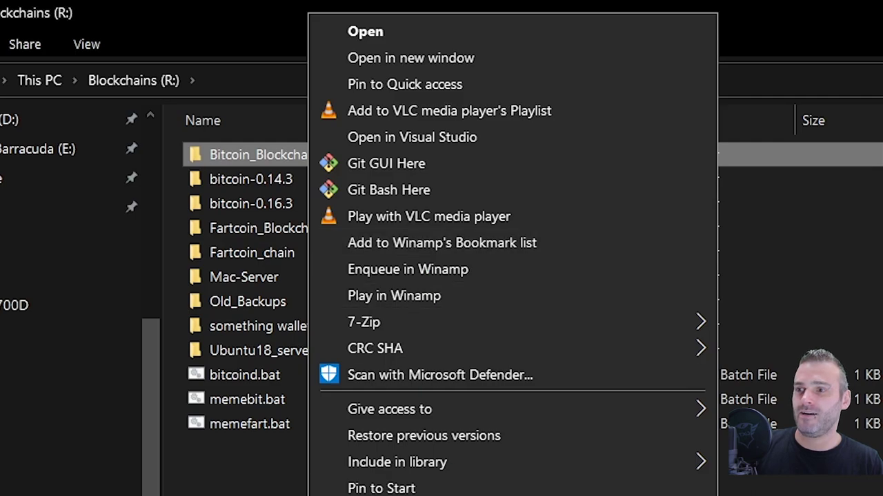
{"action": "key", "text": "r"}
{"action": "left_click_drag", "start_coordinate": [377, 248], "coordinate": [397, 255]}
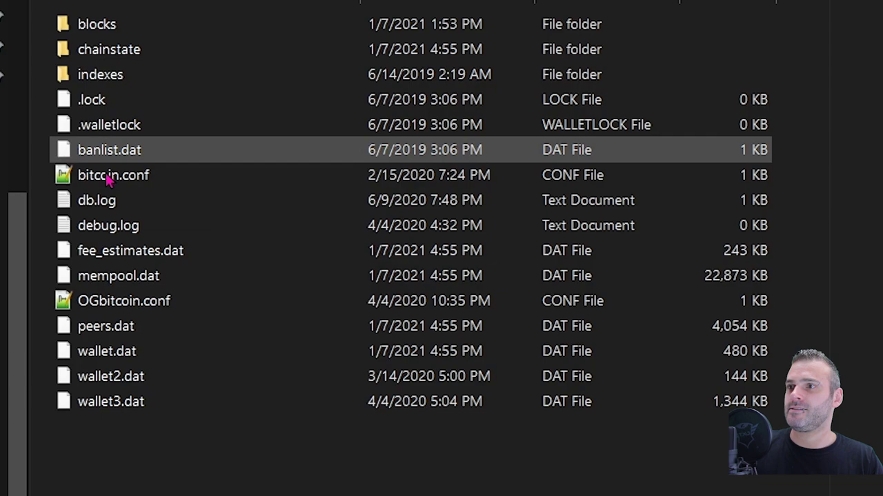
{"action": "left_click", "coordinate": [111, 353]}
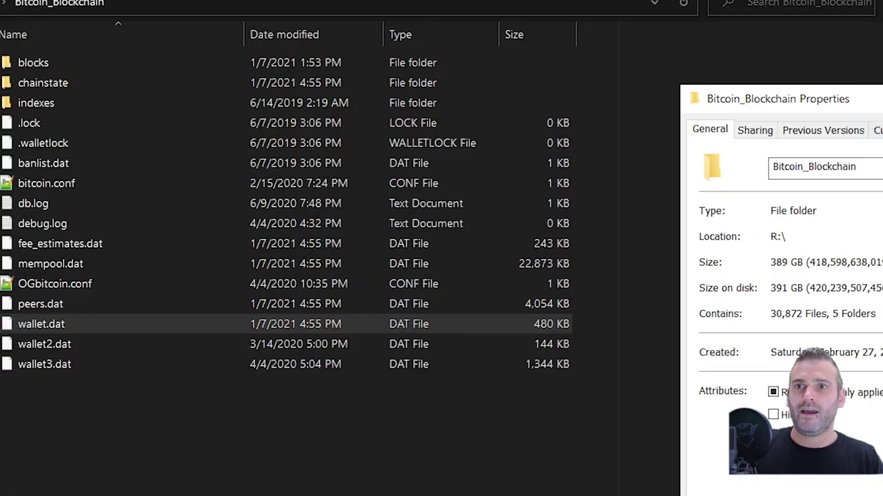
{"action": "left_click_drag", "start_coordinate": [876, 97], "coordinate": [621, 79]}
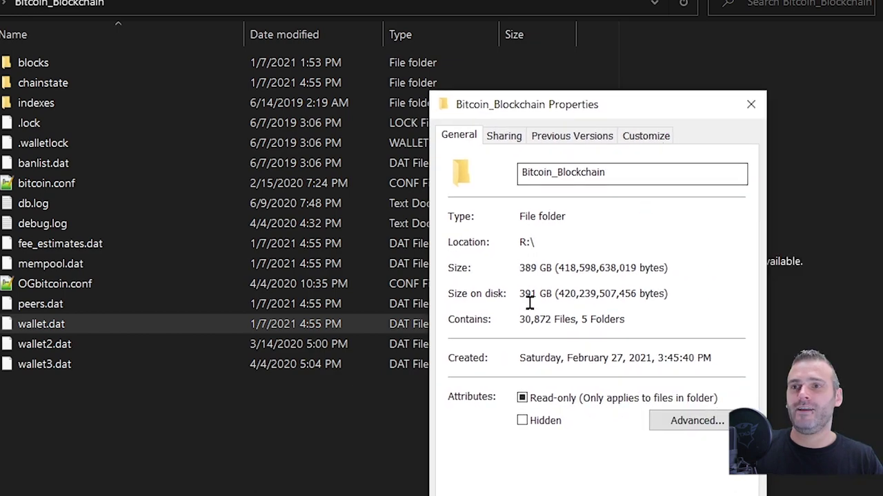
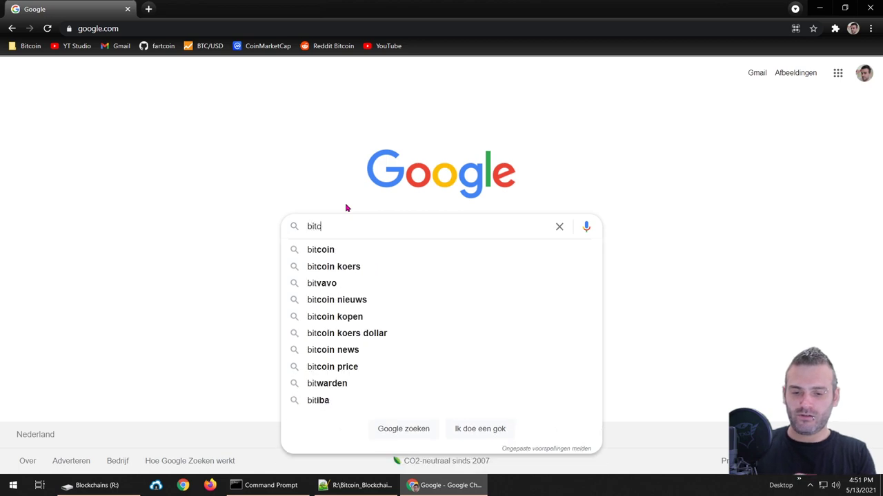
Search Google for "bitcoin core" and open the Bitcoin Core page on bitcoin.org
{"action": "type", "text": "re"}
{"action": "key", "text": "Return"}
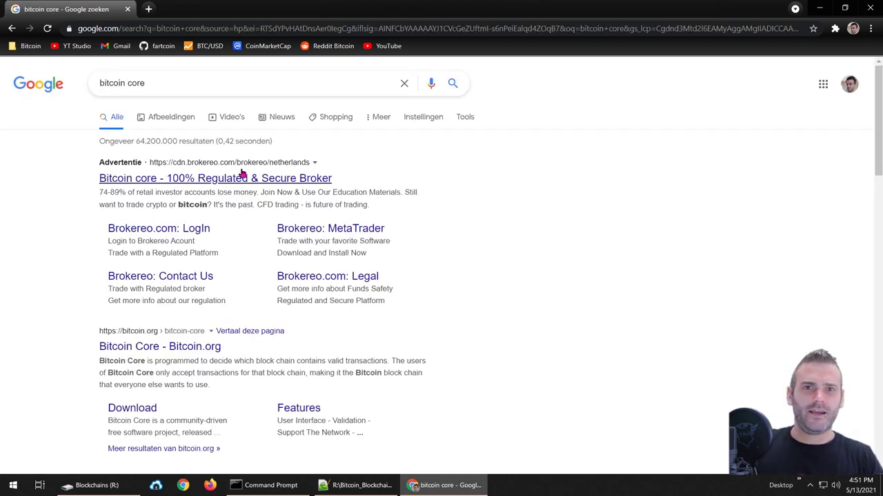
{"action": "scroll", "coordinate": [242, 175], "scroll_direction": "down", "scroll_amount": 3}
{"action": "scroll", "coordinate": [256, 217], "scroll_direction": "up", "scroll_amount": 1}
{"action": "scroll", "coordinate": [287, 246], "scroll_direction": "down", "scroll_amount": 1}
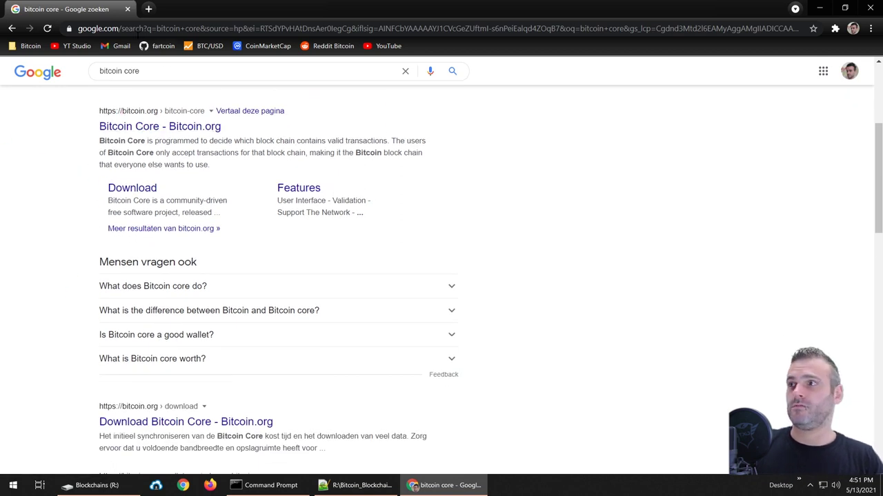
{"action": "left_click", "coordinate": [158, 126]}
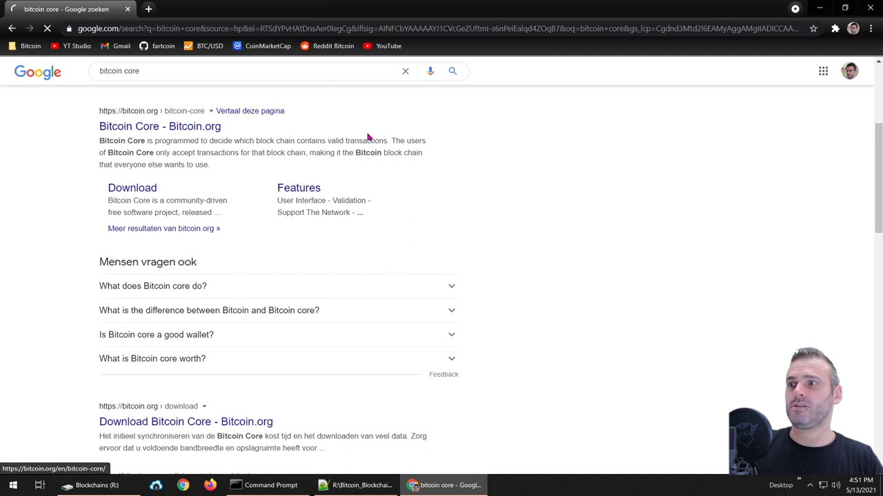
Glance at the old Bitcoin versions on Blockchains (R:) and download Bitcoin Core 0.21.0 from bitcoin.org
{"action": "scroll", "coordinate": [366, 298], "scroll_direction": "down", "scroll_amount": 1}
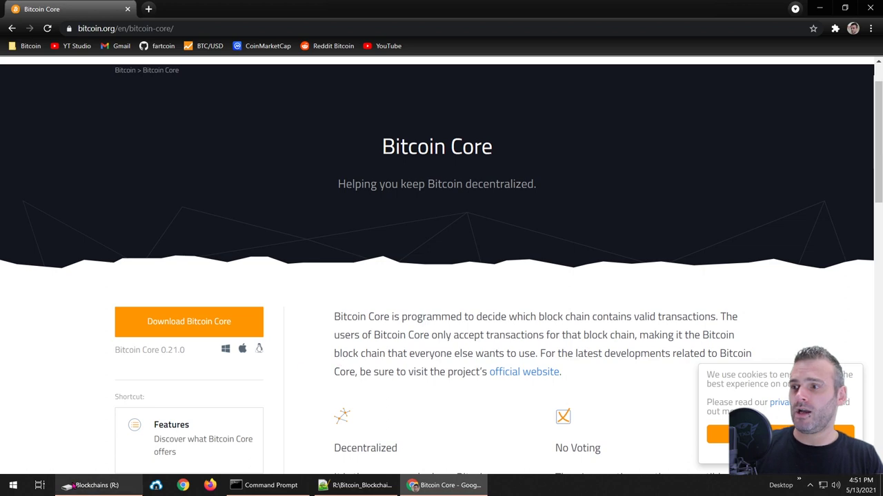
{"action": "left_click", "coordinate": [77, 486]}
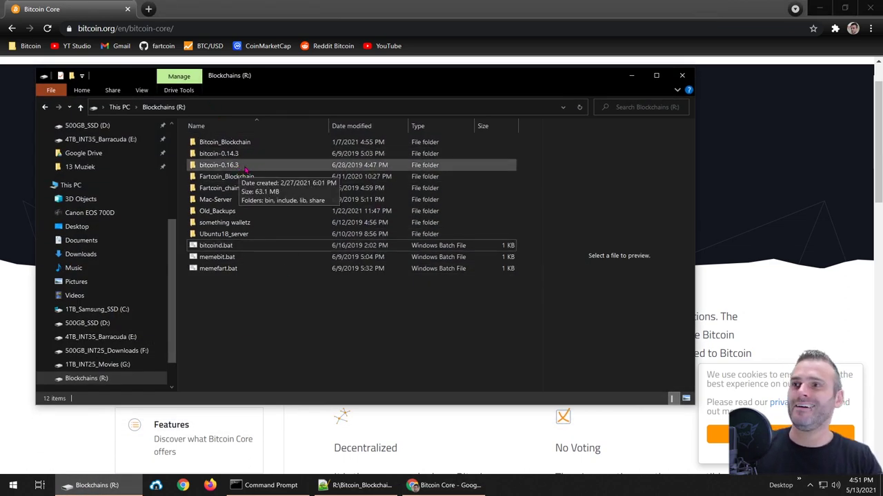
{"action": "key", "text": "alt+Tab"}
{"action": "scroll", "coordinate": [221, 289], "scroll_direction": "down", "scroll_amount": 2}
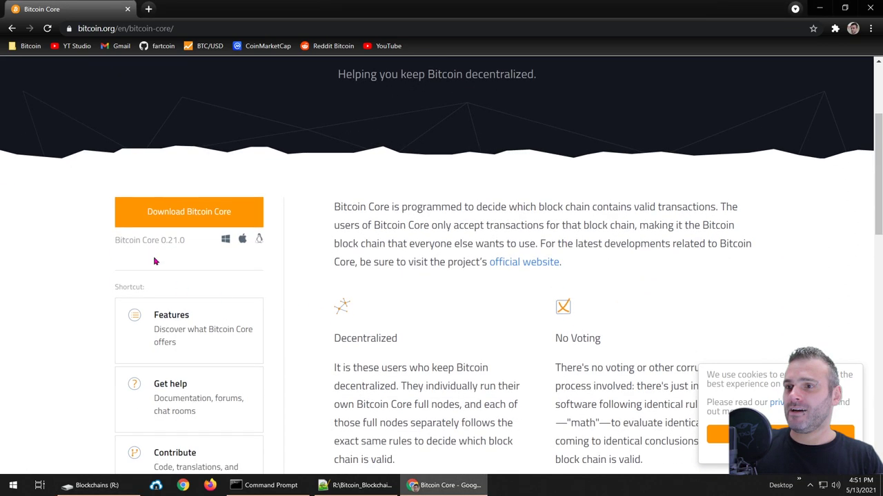
{"action": "left_click", "coordinate": [186, 216]}
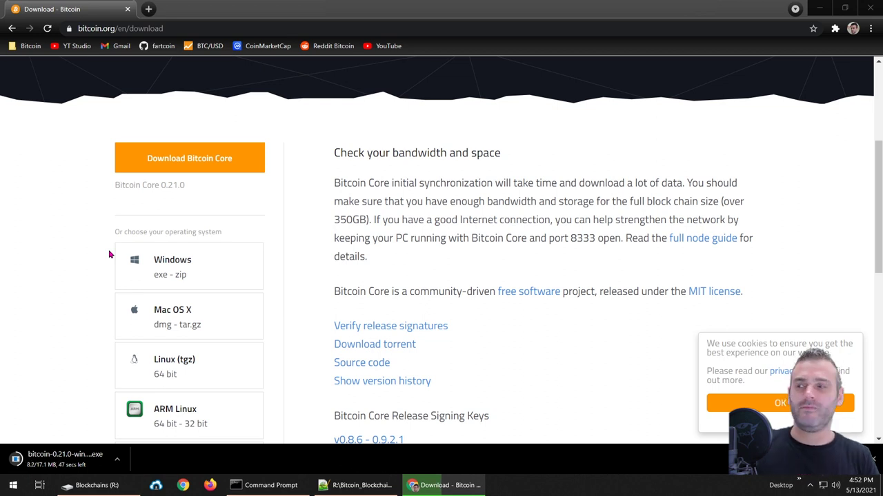
Run the downloaded installer, install Bitcoin Core (64-bit) to C:\Program Files\Bitcoin, and finish with the option to run it kept on
{"action": "left_click", "coordinate": [88, 467]}
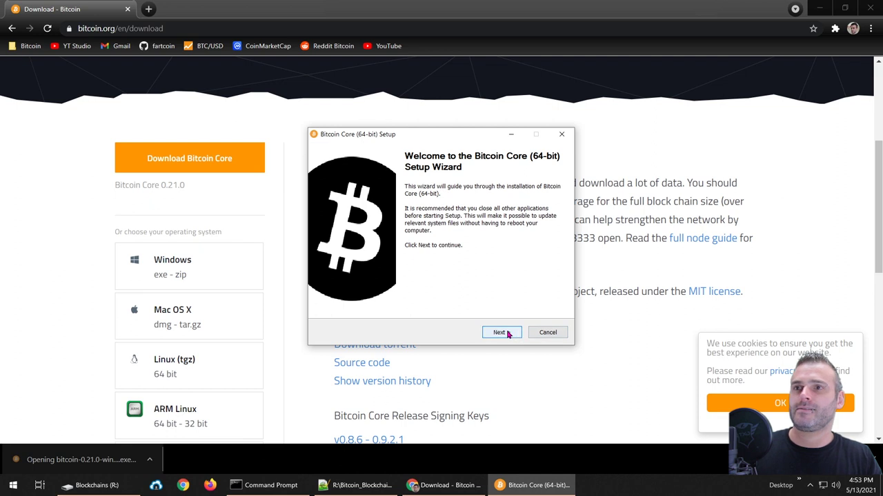
{"action": "left_click", "coordinate": [499, 333]}
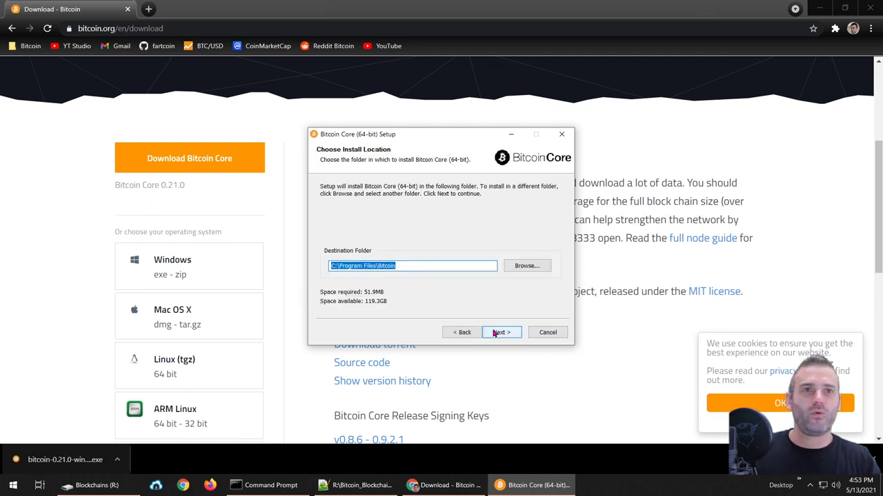
{"action": "left_click", "coordinate": [499, 333]}
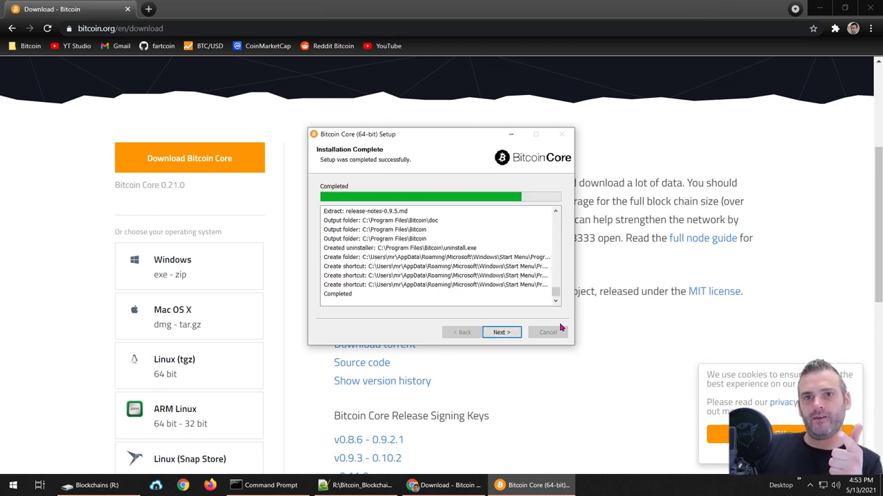
{"action": "left_click", "coordinate": [502, 333]}
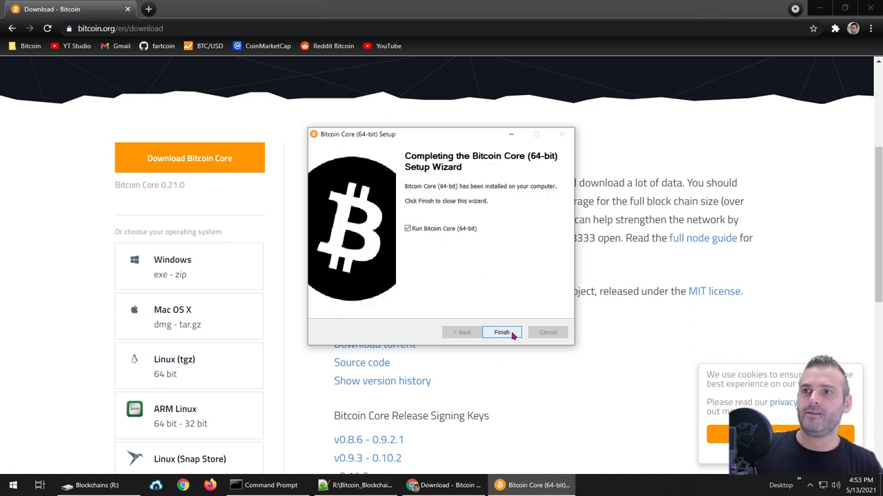
{"action": "left_click", "coordinate": [501, 332]}
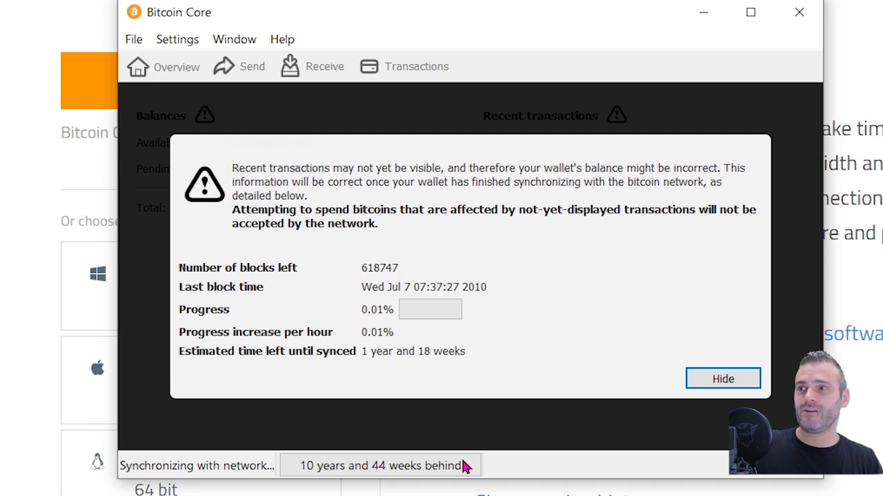
Hide the synchronization notice and disable Bitcoin Core's network activity
{"action": "left_click", "coordinate": [723, 379]}
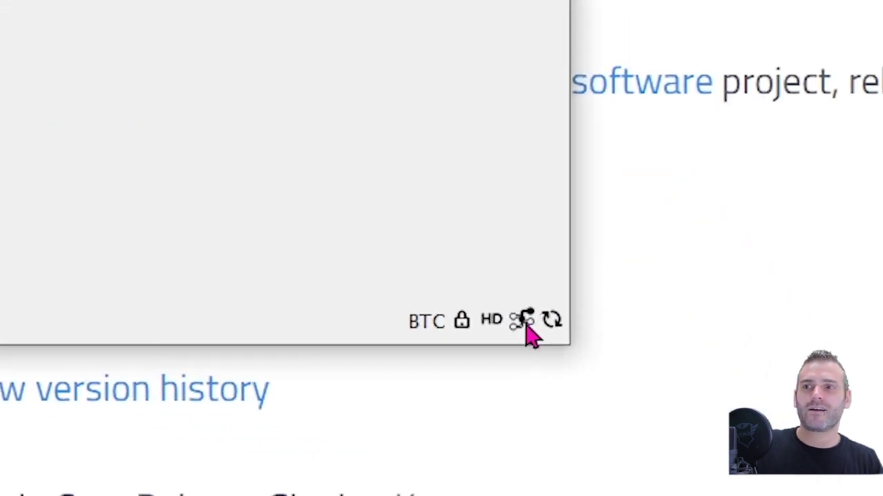
{"action": "left_click", "coordinate": [798, 469]}
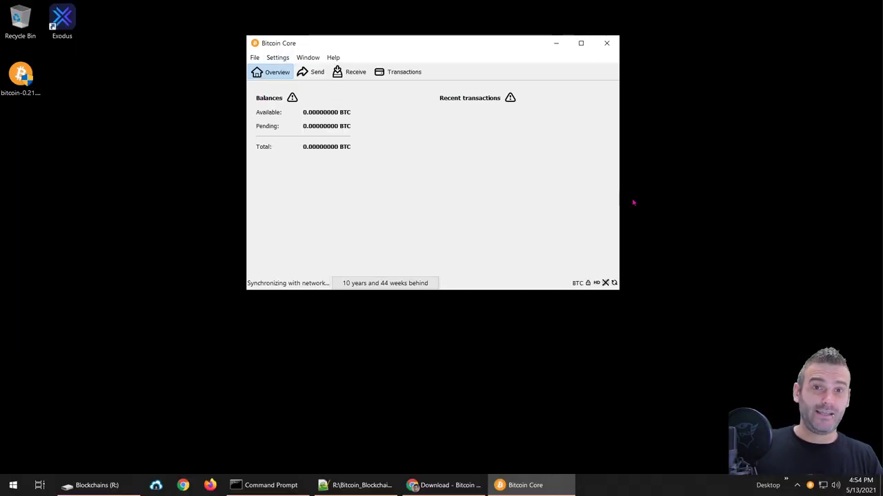
Bring up the Blockchains (R:) folder window, select Bitcoin_Blockchain, and narrow and move the window so Bitcoin Core stays accessible
{"action": "left_click", "coordinate": [93, 486]}
{"action": "left_click_drag", "start_coordinate": [562, 152], "coordinate": [464, 130]}
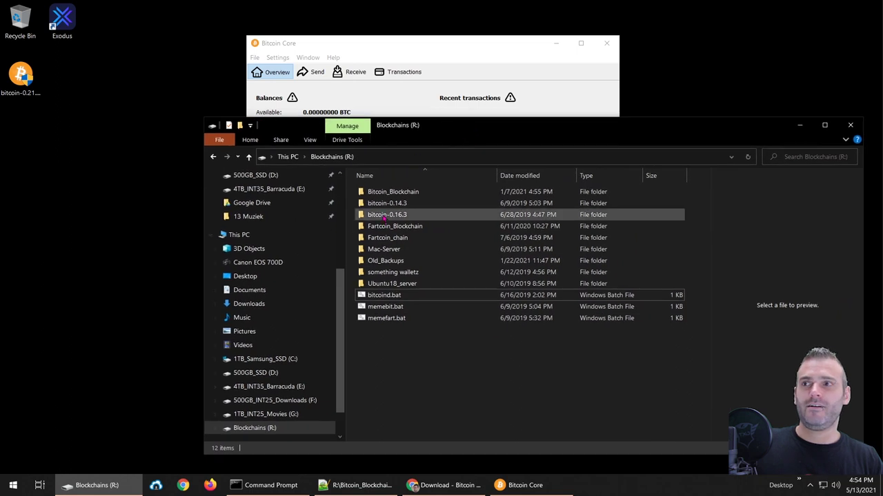
{"action": "left_click", "coordinate": [391, 191]}
{"action": "left_click_drag", "start_coordinate": [204, 239], "coordinate": [514, 248]}
{"action": "left_click_drag", "start_coordinate": [699, 125], "coordinate": [707, 148]}
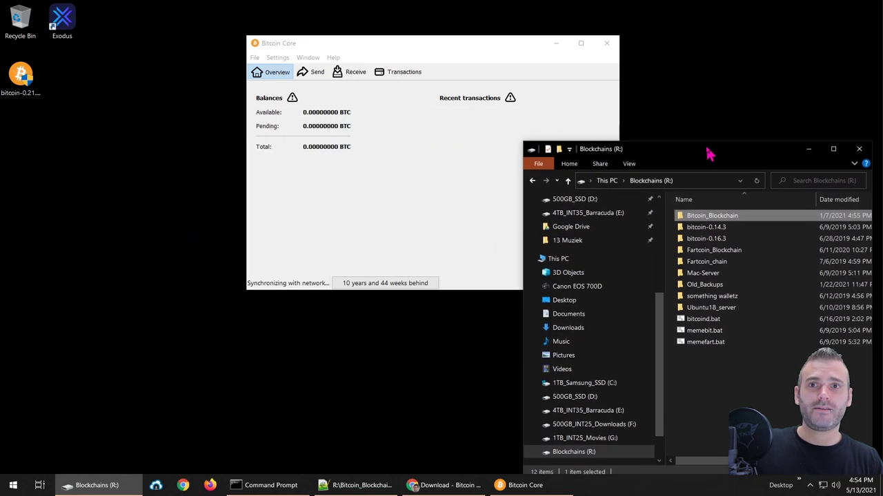
{"action": "left_click", "coordinate": [394, 223]}
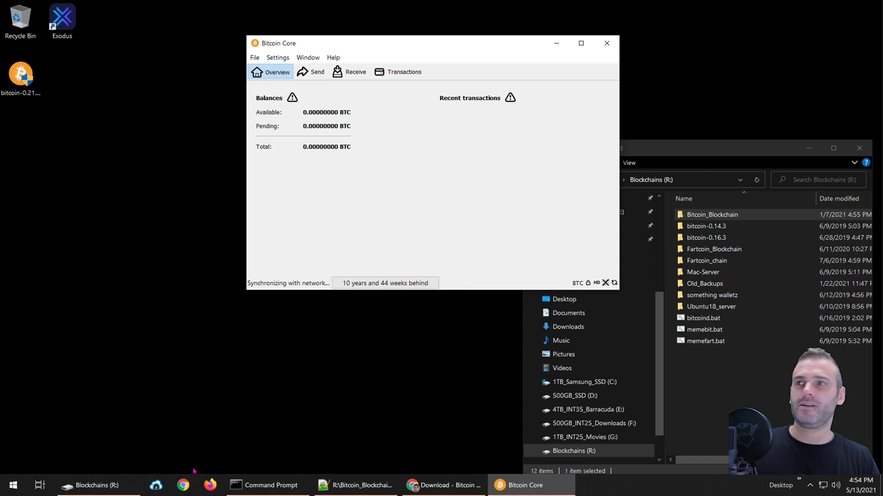
In File Explorer, go to the 1TB_Samsung_SSD (C:) drive and open the user profile folder inside Users
{"action": "left_click", "coordinate": [759, 395]}
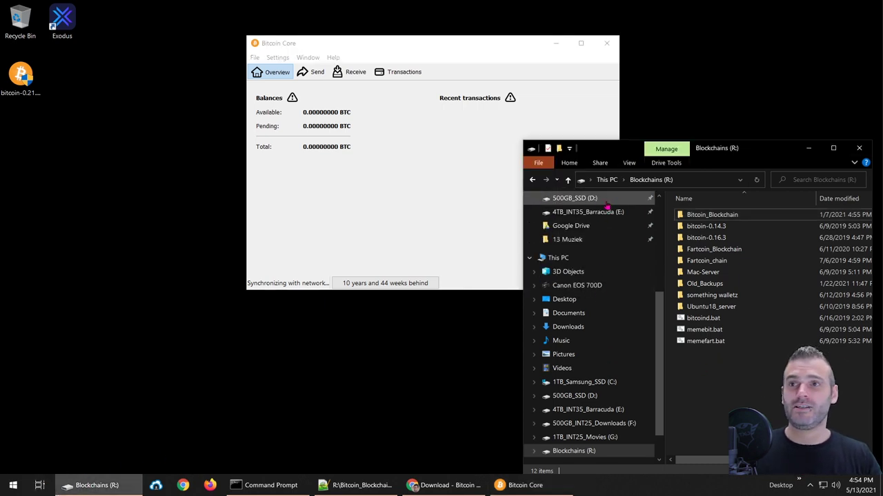
{"action": "scroll", "coordinate": [607, 205], "scroll_direction": "up", "scroll_amount": 5}
{"action": "scroll", "coordinate": [693, 371], "scroll_direction": "right", "scroll_amount": 3}
{"action": "scroll", "coordinate": [726, 384], "scroll_direction": "left", "scroll_amount": 3}
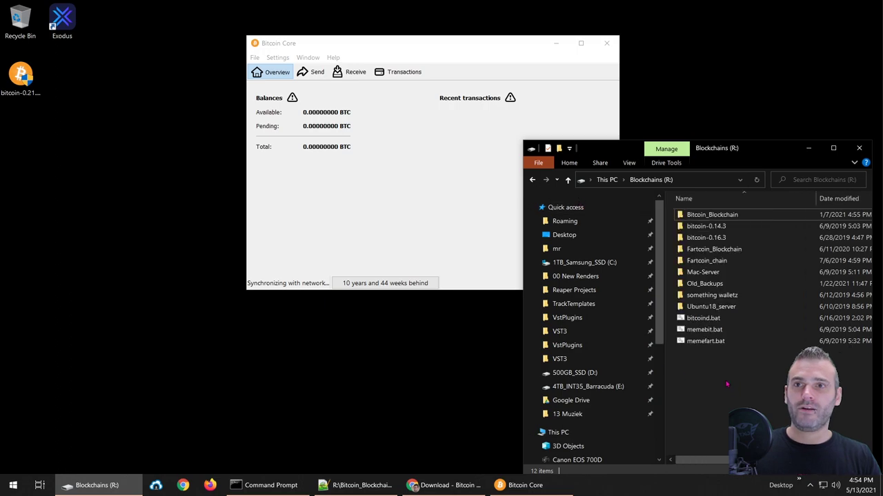
{"action": "left_click", "coordinate": [592, 266]}
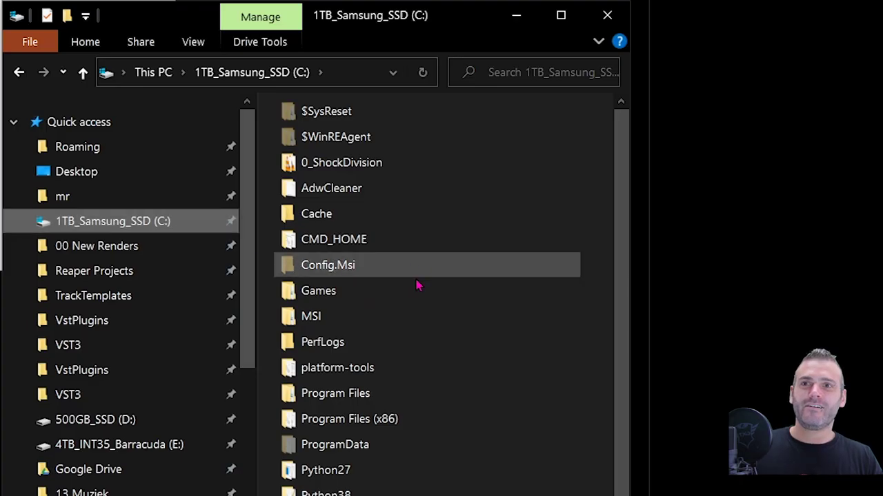
{"action": "scroll", "coordinate": [754, 299], "scroll_direction": "down", "scroll_amount": 1}
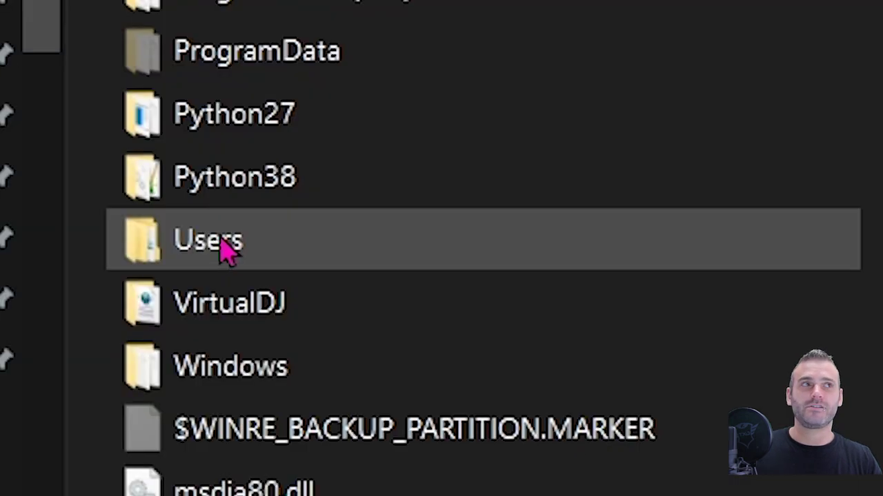
{"action": "left_click", "coordinate": [321, 451]}
{"action": "double_click", "coordinate": [386, 407]}
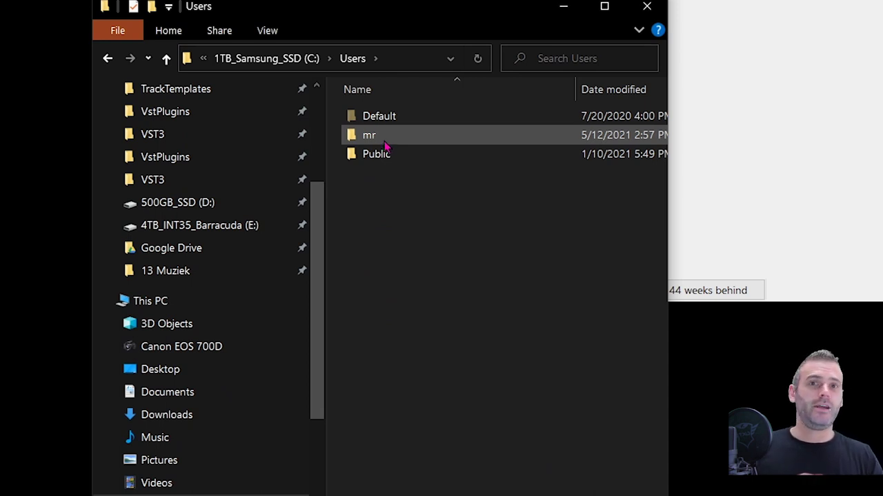
{"action": "double_click", "coordinate": [386, 143]}
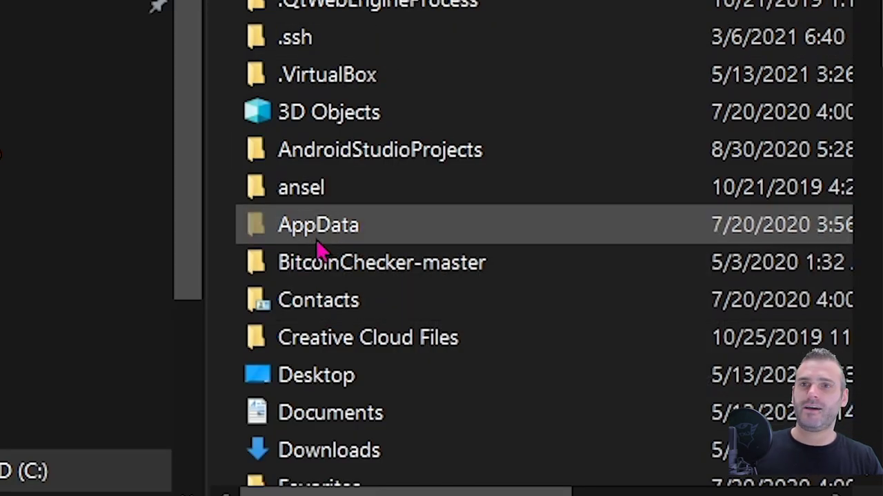
Extend the profile folder's path with \AppData and open the hidden AppData folder
{"action": "left_click", "coordinate": [373, 231]}
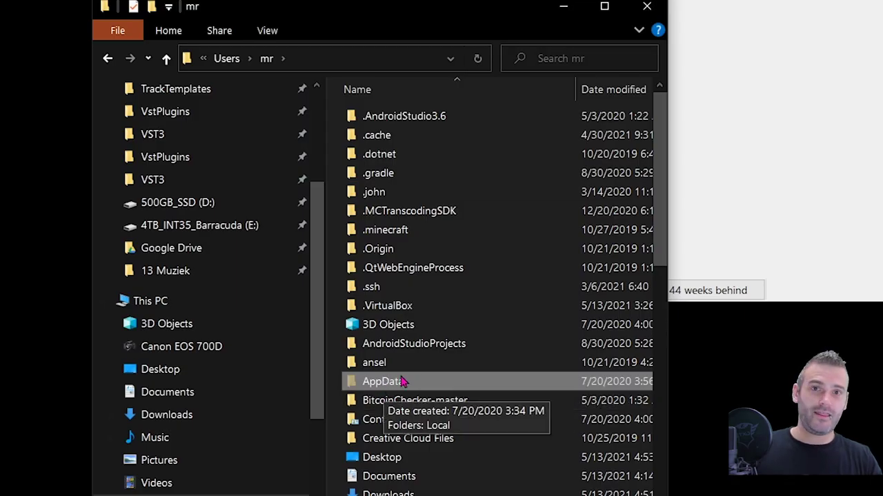
{"action": "left_click", "coordinate": [322, 63]}
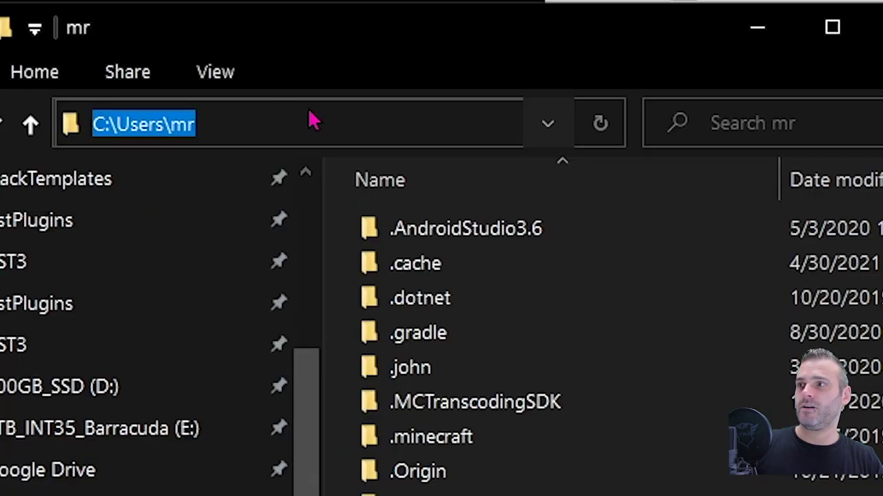
{"action": "left_click", "coordinate": [316, 59]}
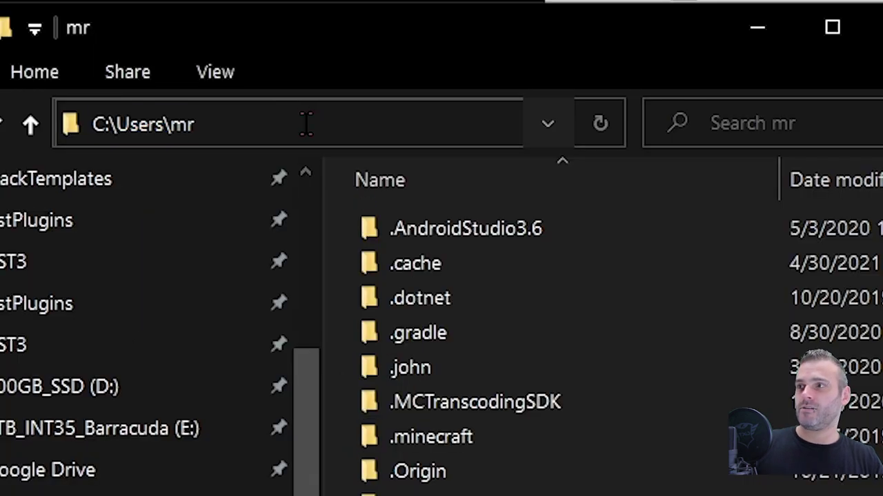
{"action": "type", "text": "\\"}
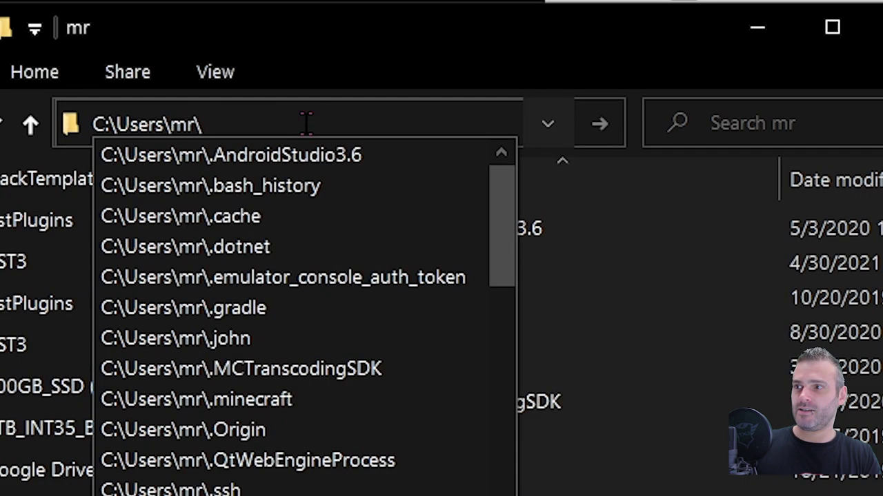
{"action": "type", "text": "App"}
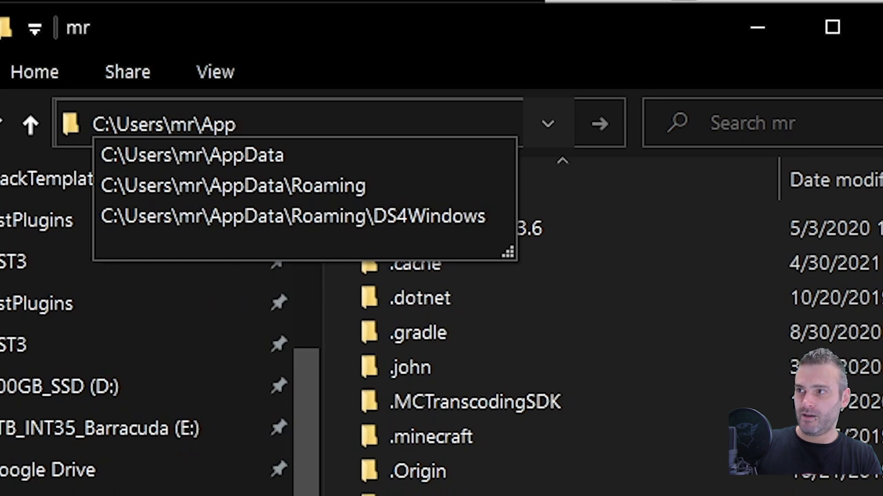
{"action": "type", "text": "Data"}
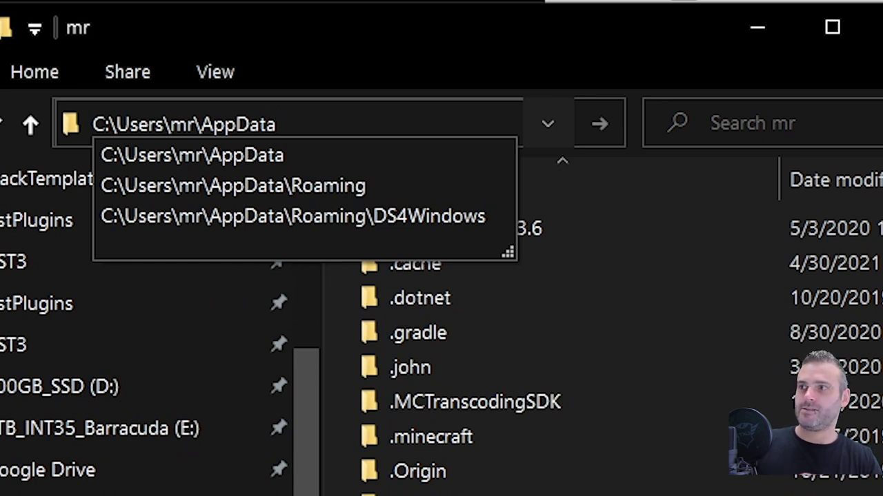
{"action": "key", "text": "Return"}
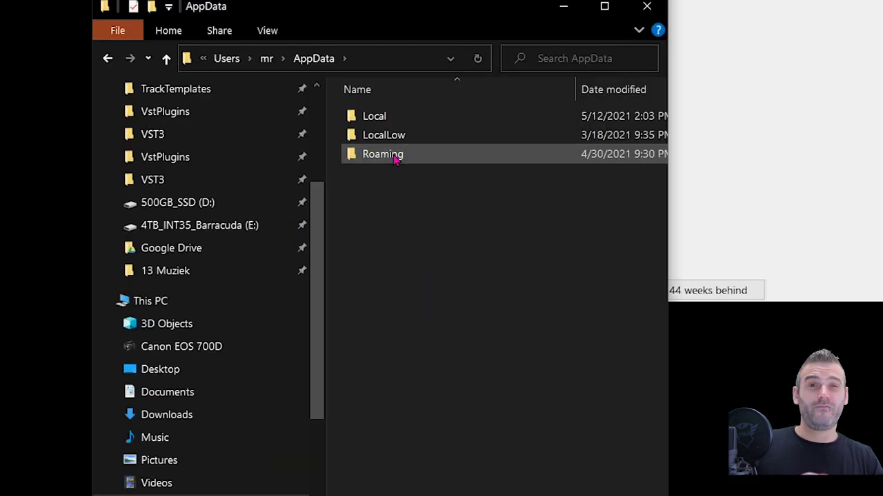
Open the Roaming folder inside AppData and go into its Bitcoin folder
{"action": "left_click", "coordinate": [445, 304]}
{"action": "double_click", "coordinate": [396, 157]}
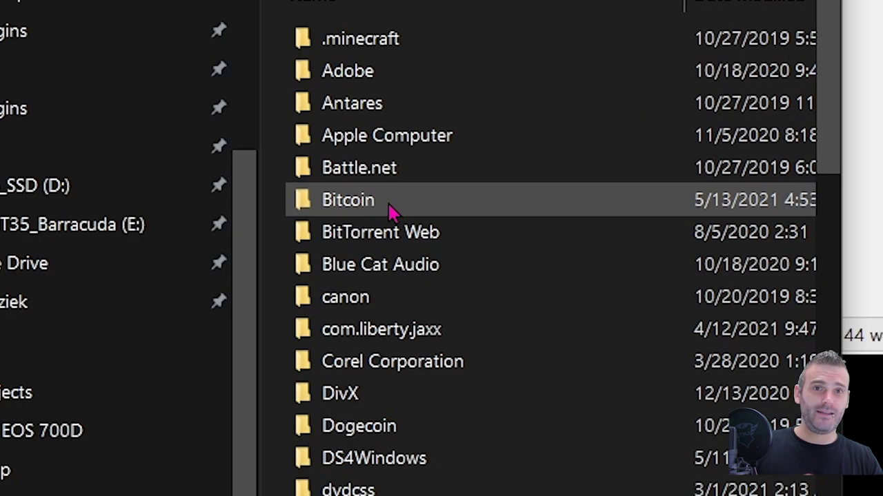
{"action": "double_click", "coordinate": [388, 207]}
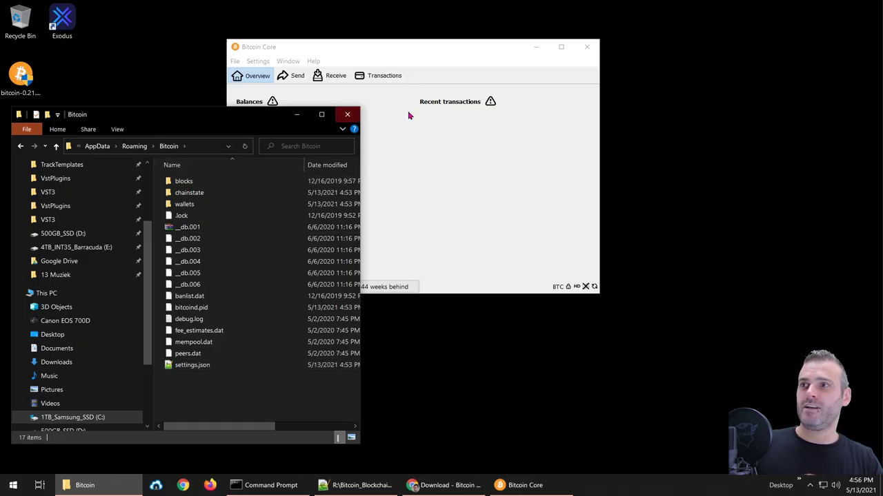
Bring Bitcoin Core to the front and exit it, leaving its Bitcoin data folder open
{"action": "left_click", "coordinate": [413, 131]}
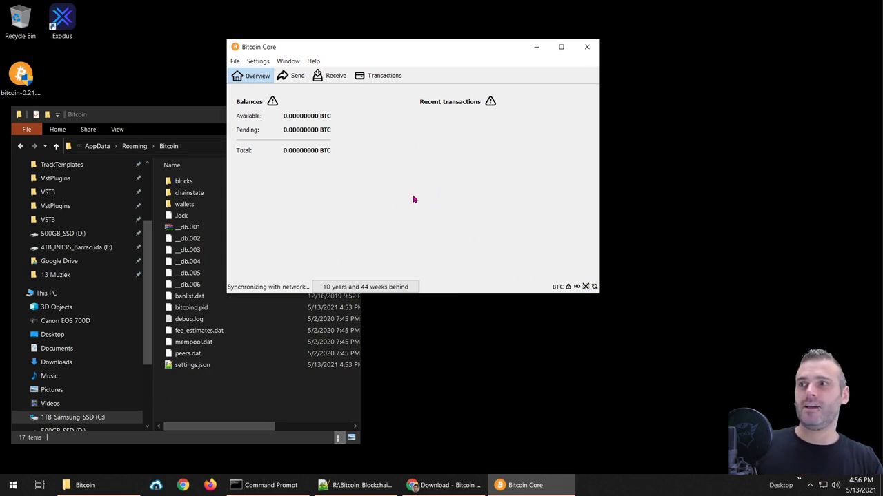
{"action": "left_click", "coordinate": [238, 393]}
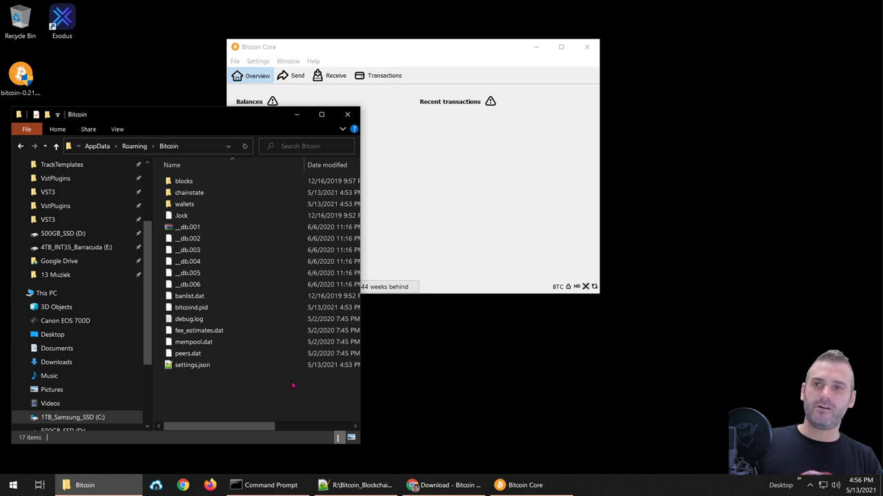
{"action": "left_click", "coordinate": [243, 97]}
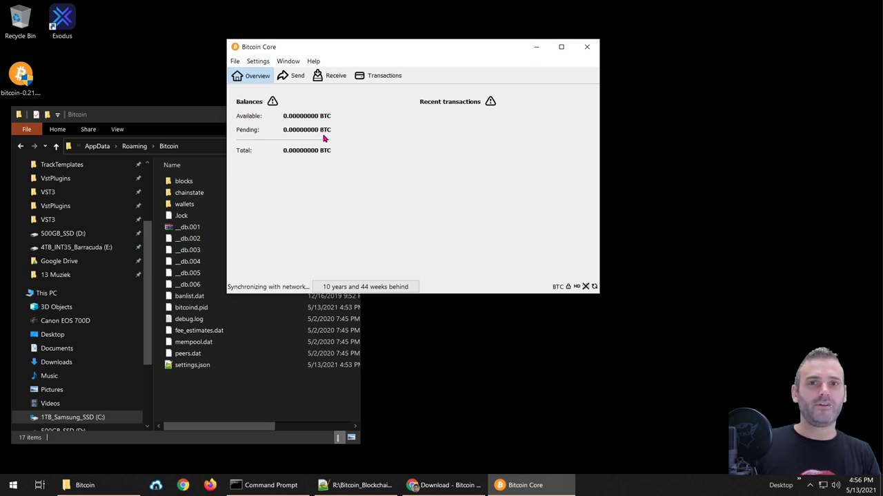
{"action": "left_click", "coordinate": [234, 61]}
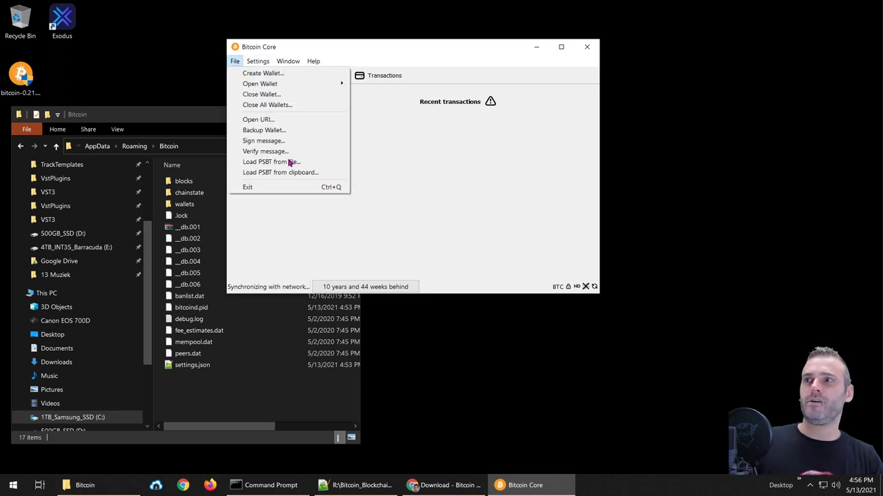
{"action": "left_click", "coordinate": [251, 187]}
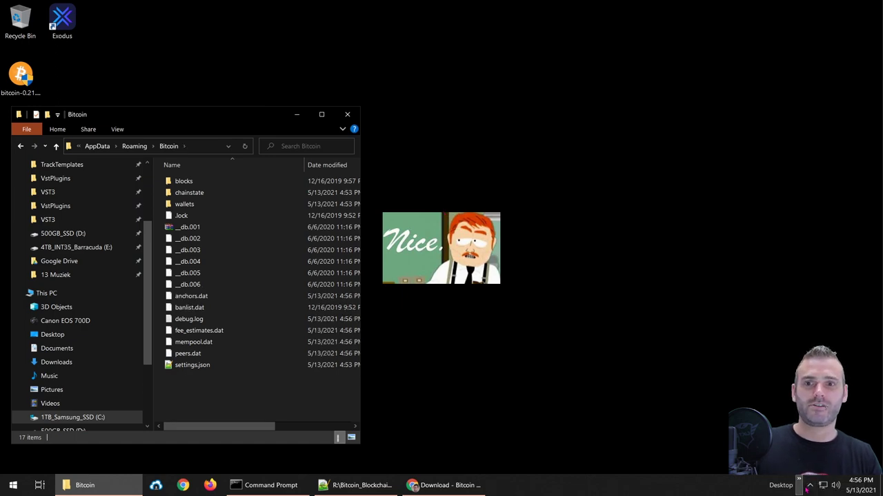
Open a second File Explorer window beside the first, go to Bitcoin_Blockchain on Blockchains (R:), and select all its items
{"action": "key", "text": "ctrl+n"}
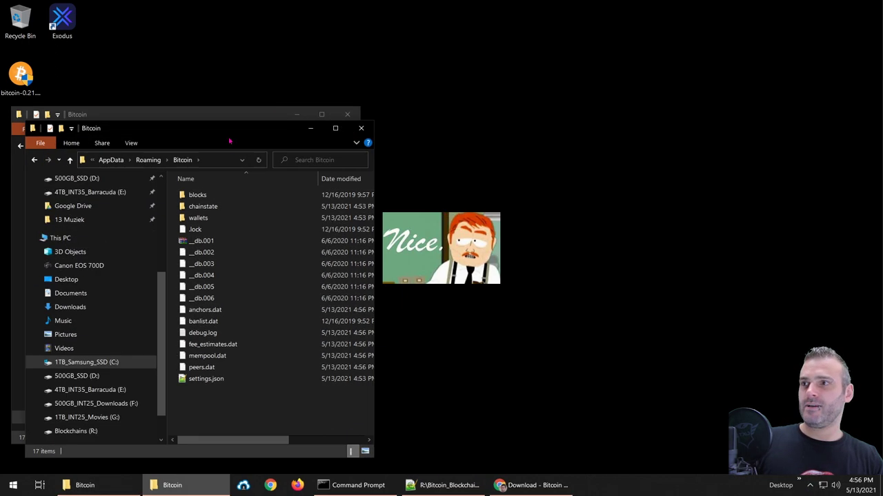
{"action": "left_click_drag", "start_coordinate": [230, 135], "coordinate": [653, 120]}
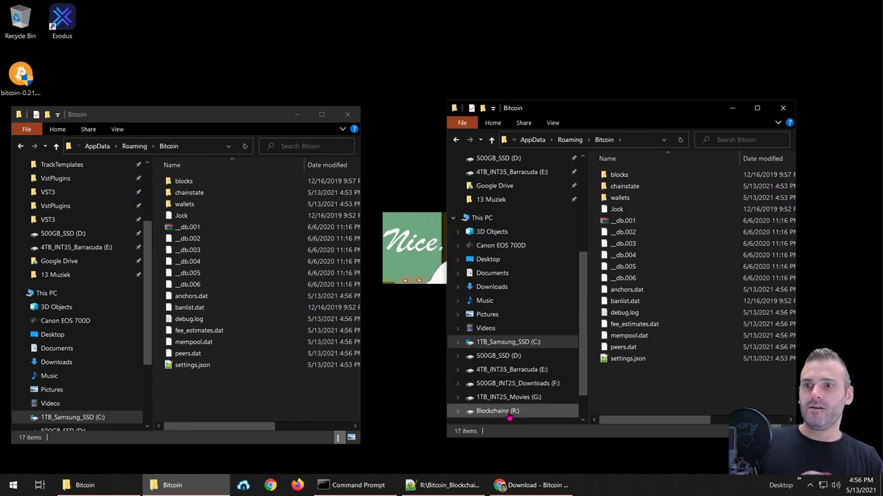
{"action": "left_click", "coordinate": [498, 411]}
{"action": "double_click", "coordinate": [635, 174]}
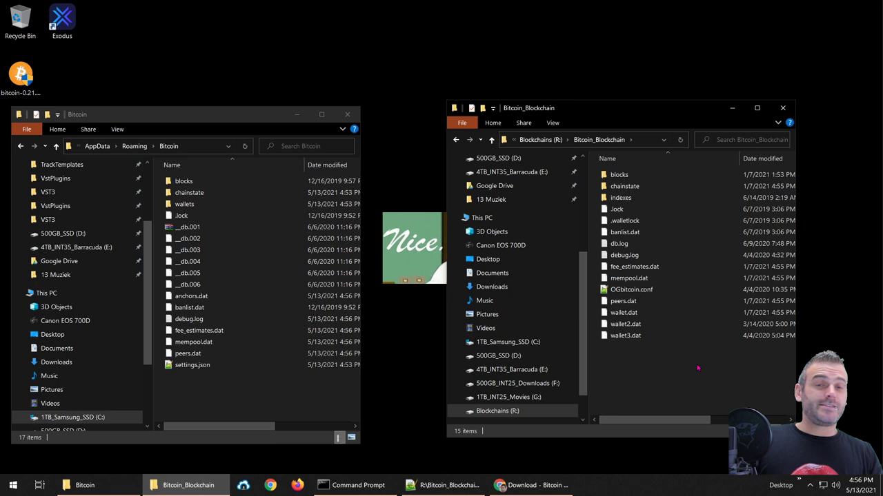
{"action": "left_click_drag", "start_coordinate": [689, 355], "coordinate": [621, 172]}
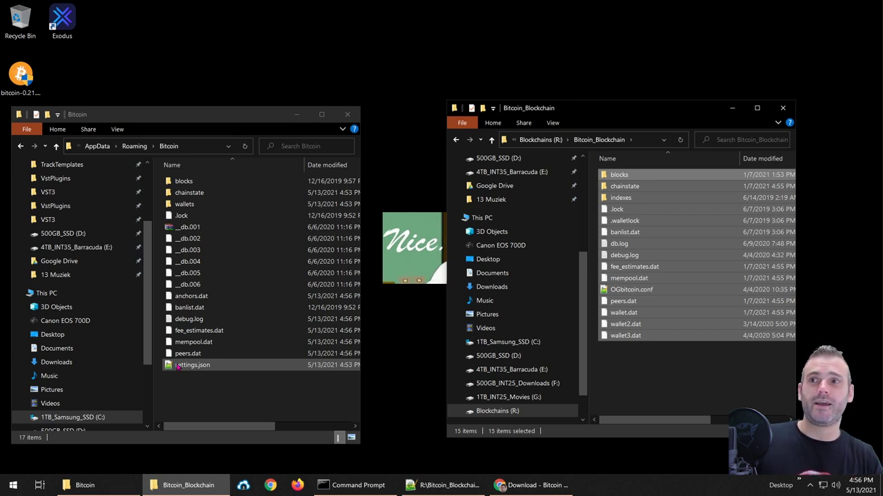
Examine the free space of the drives under This PC in an additional File Explorer window
{"action": "left_click", "coordinate": [210, 402]}
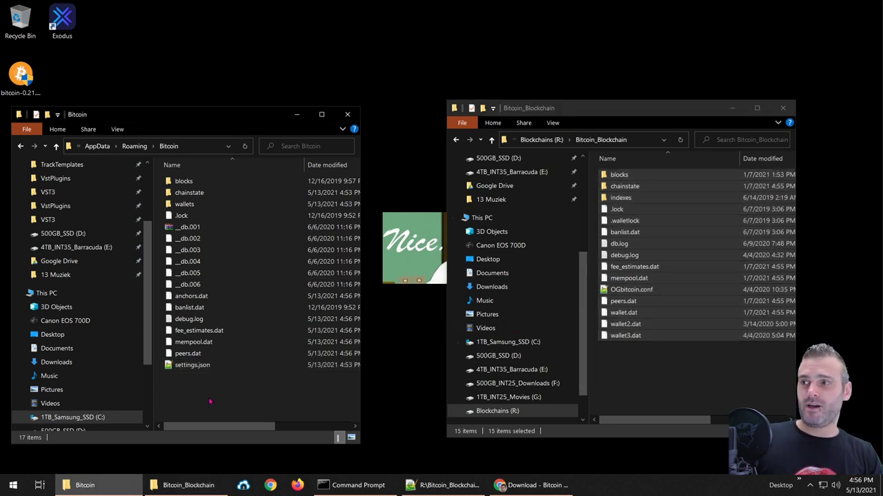
{"action": "key", "text": "ctrl+n"}
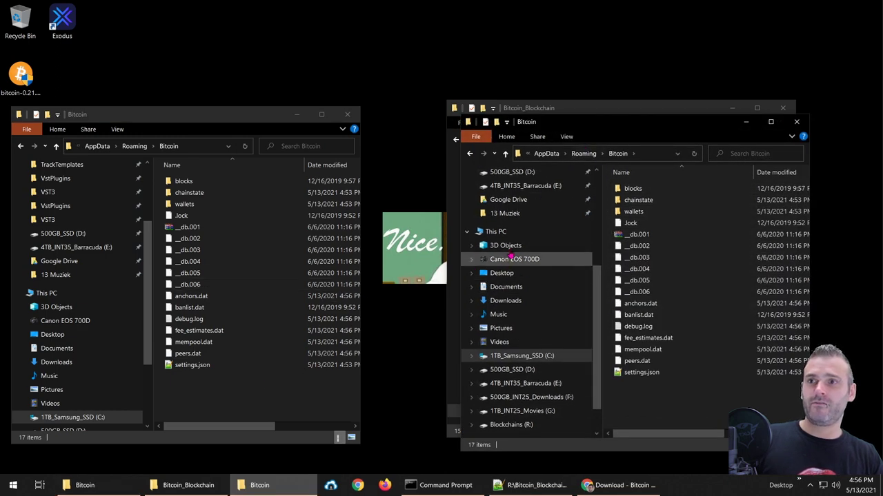
{"action": "left_click", "coordinate": [505, 233]}
{"action": "scroll", "coordinate": [689, 290], "scroll_direction": "down", "scroll_amount": 3}
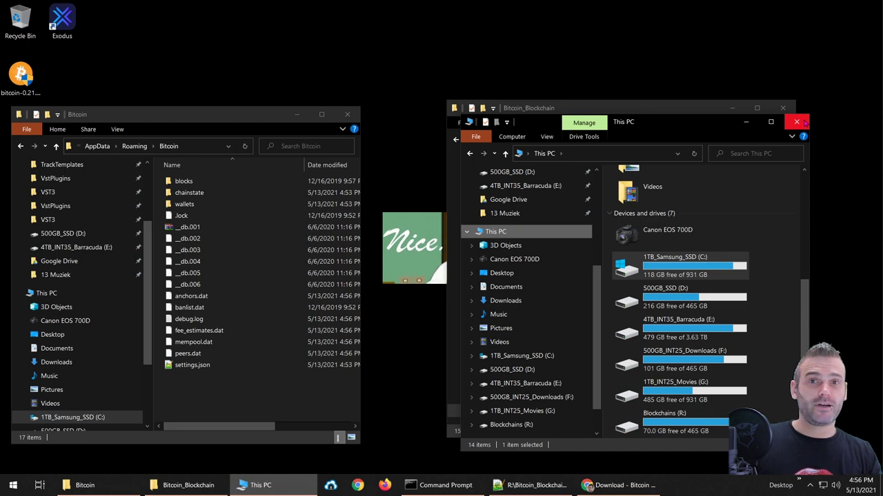
{"action": "left_click_drag", "start_coordinate": [692, 124], "coordinate": [538, 123]}
{"action": "left_click", "coordinate": [640, 120]}
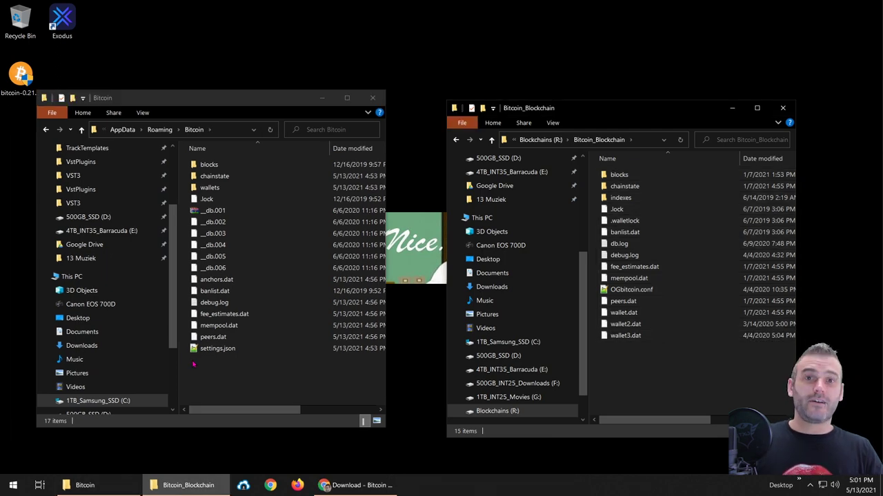
Launch Command Prompt, narrow its window, and move it clear of the AppData Bitcoin folder window
{"action": "key", "text": "super"}
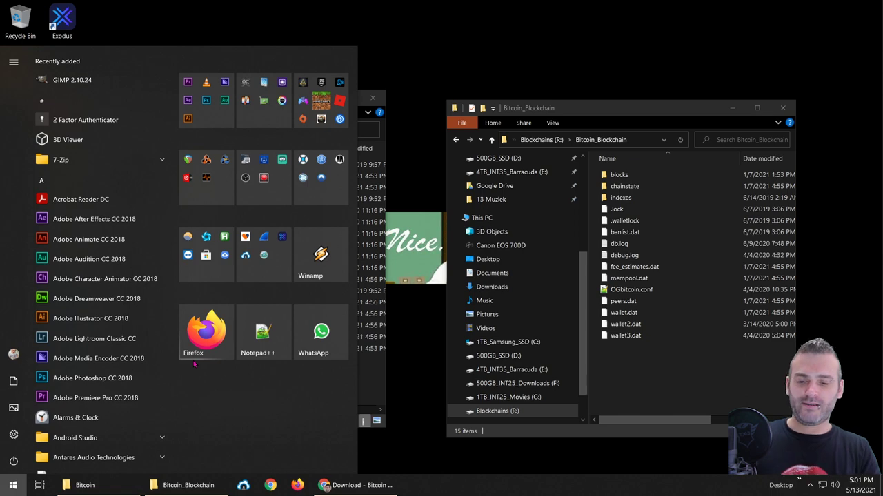
{"action": "type", "text": "cmd"}
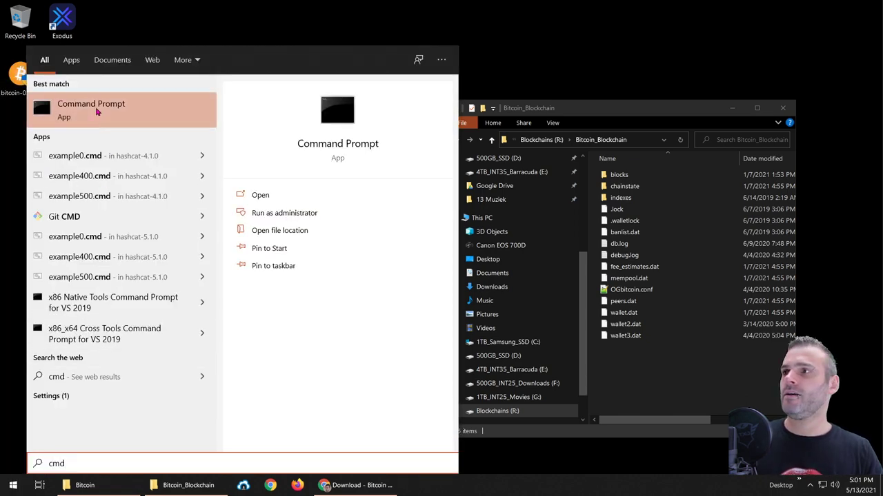
{"action": "left_click", "coordinate": [97, 112]}
{"action": "left_click_drag", "start_coordinate": [287, 90], "coordinate": [231, 117]}
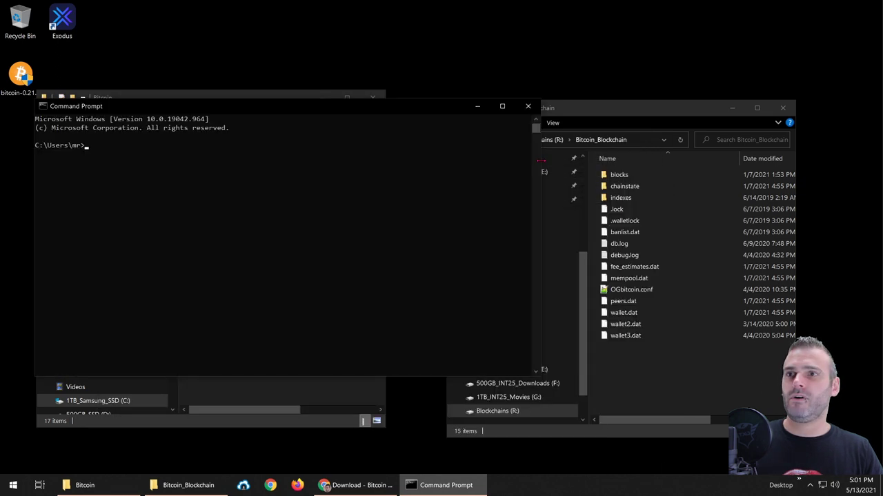
{"action": "left_click_drag", "start_coordinate": [535, 162], "coordinate": [426, 167]}
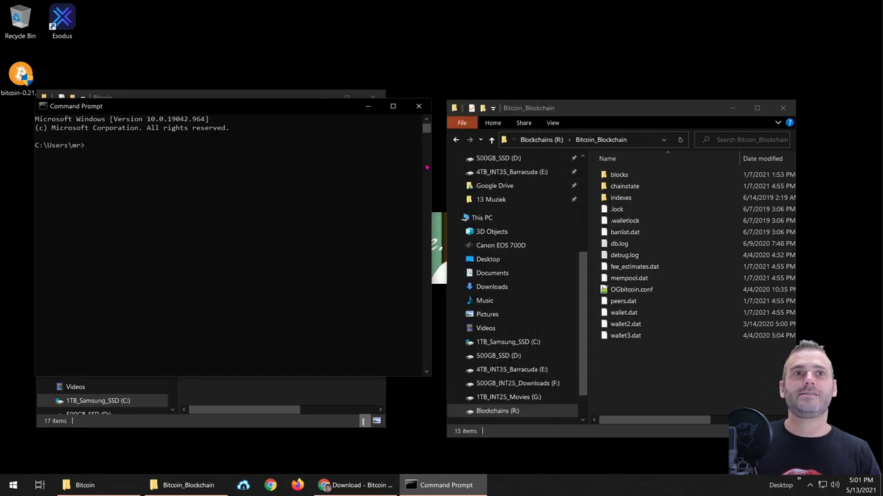
{"action": "left_click_drag", "start_coordinate": [341, 110], "coordinate": [634, 131]}
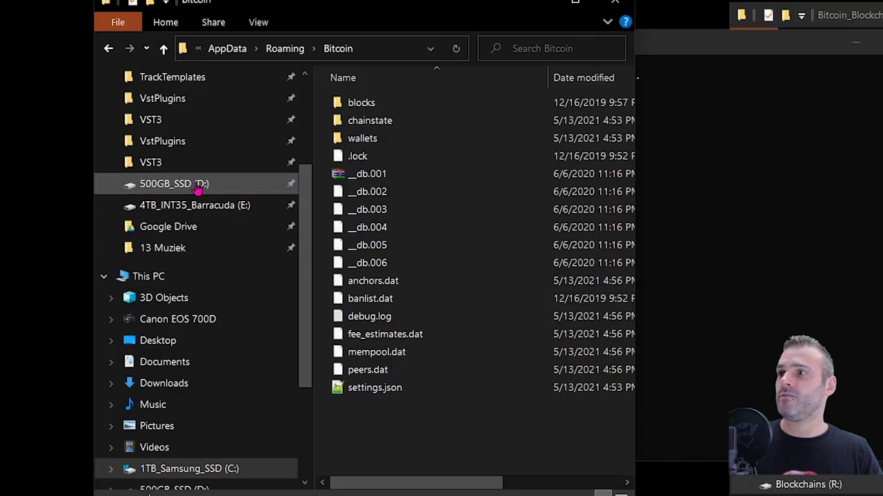
In the AppData Bitcoin folder window, go to Program Files\Bitcoin on 1TB_Samsung_SSD (C:) and select bitcoin-qt.exe
{"action": "scroll", "coordinate": [197, 190], "scroll_direction": "up", "scroll_amount": 2}
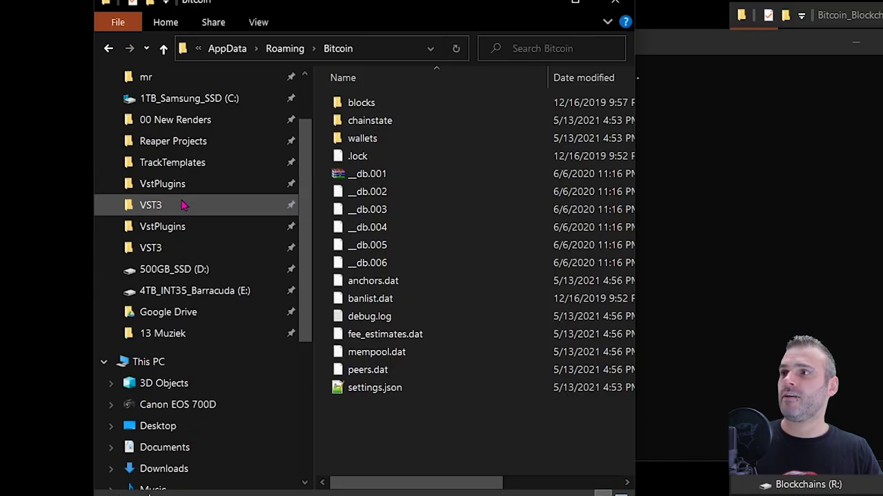
{"action": "left_click", "coordinate": [166, 140]}
{"action": "scroll", "coordinate": [372, 267], "scroll_direction": "down", "scroll_amount": 1}
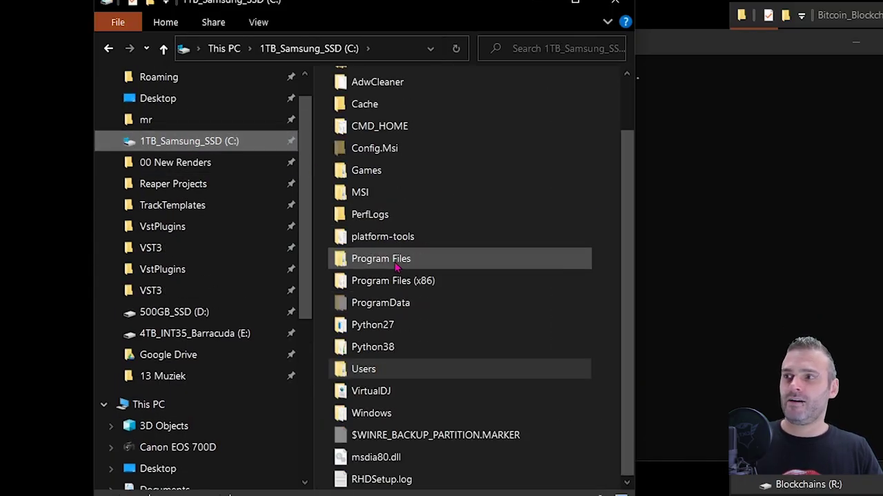
{"action": "double_click", "coordinate": [396, 267]}
{"action": "scroll", "coordinate": [393, 138], "scroll_direction": "down", "scroll_amount": 1}
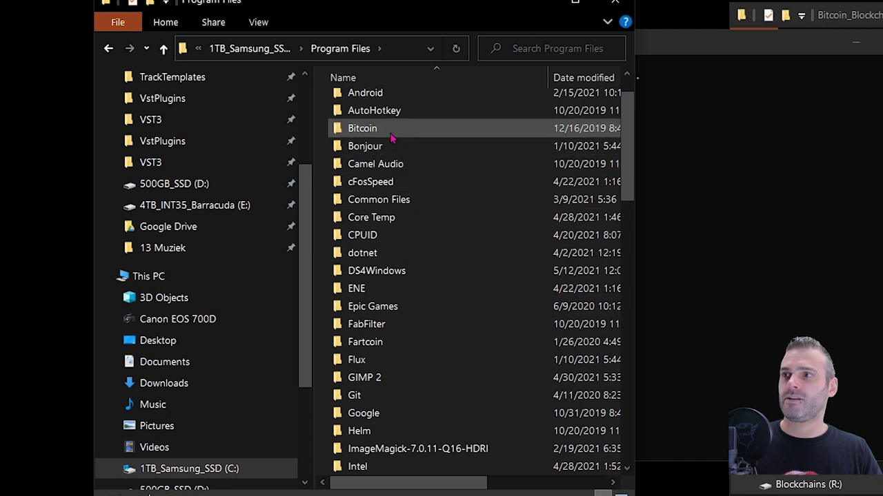
{"action": "double_click", "coordinate": [390, 131]}
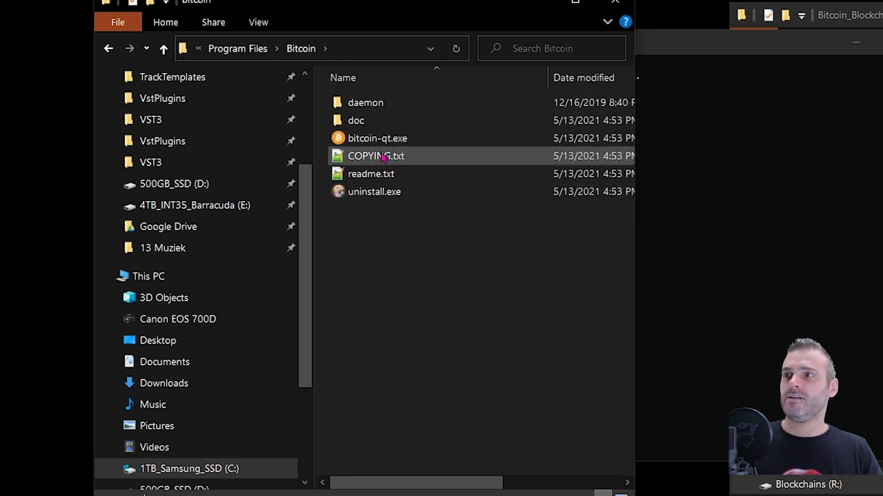
{"action": "left_click", "coordinate": [400, 141]}
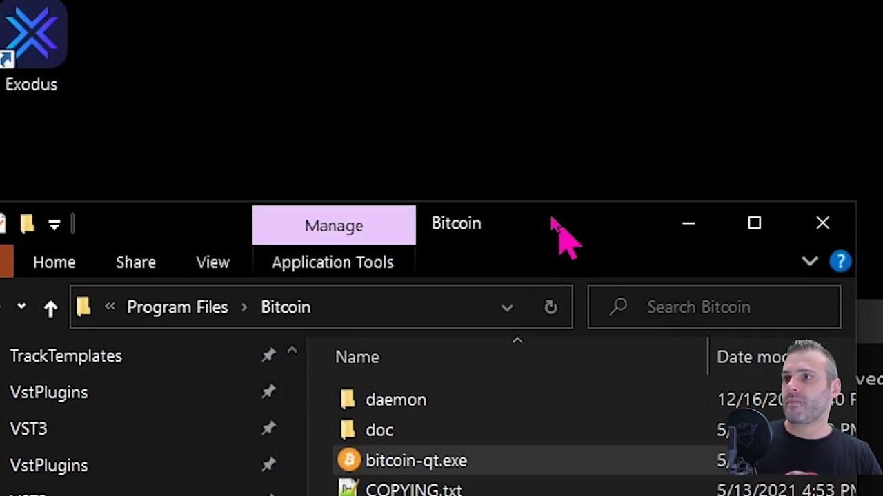
Move the Program Files\Bitcoin folder window clear of Command Prompt and make the prompt ready for input
{"action": "left_click_drag", "start_coordinate": [559, 231], "coordinate": [503, 59]}
{"action": "left_click", "coordinate": [368, 140]}
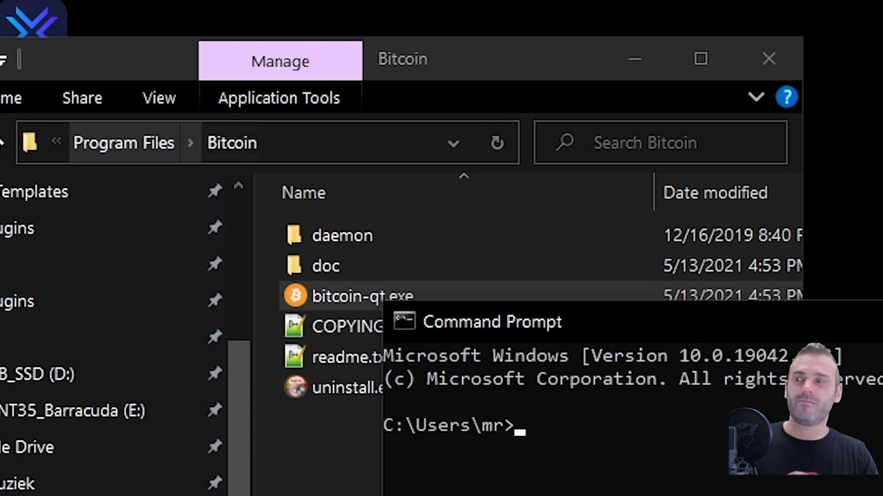
{"action": "left_click", "coordinate": [700, 488]}
{"action": "left_click", "coordinate": [563, 469]}
Enter the path "C:\Program Files\Bitcoin\bitcoin-qt.exe" at the command prompt with autocompletion, without running it
{"action": "type", "text": "C"}
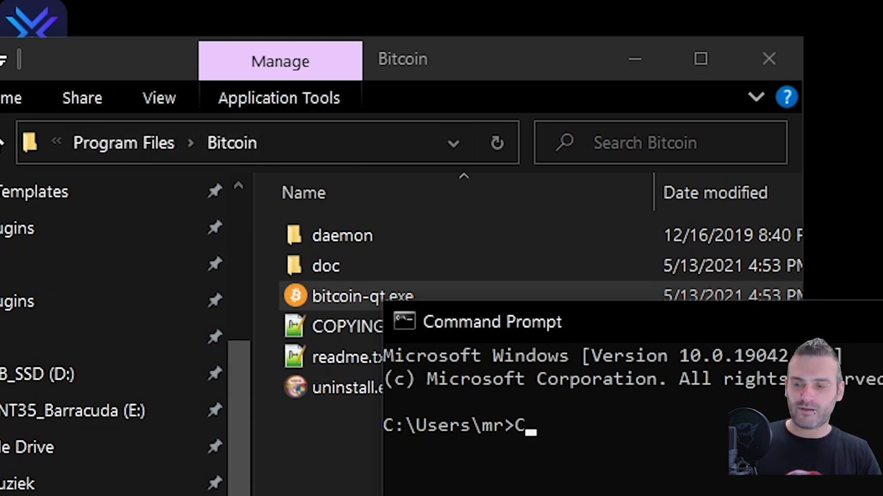
{"action": "type", "text": ":\\"}
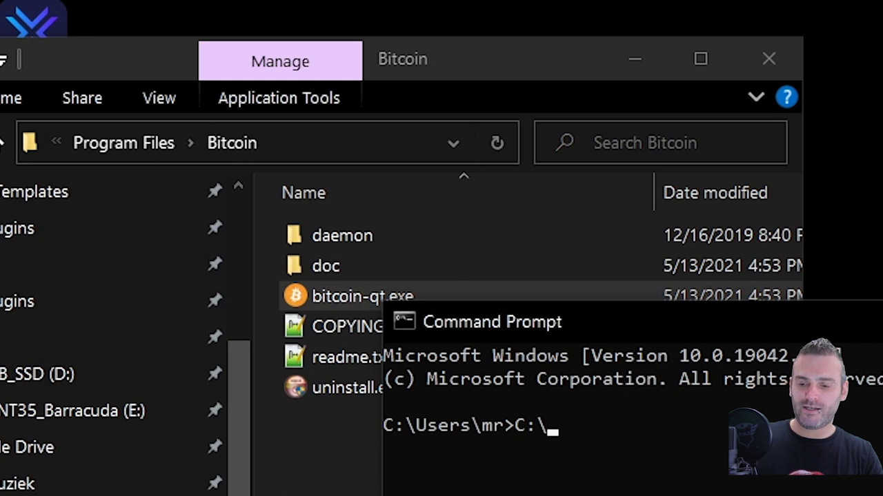
{"action": "type", "text": "pr"}
{"action": "key", "text": "Tab"}
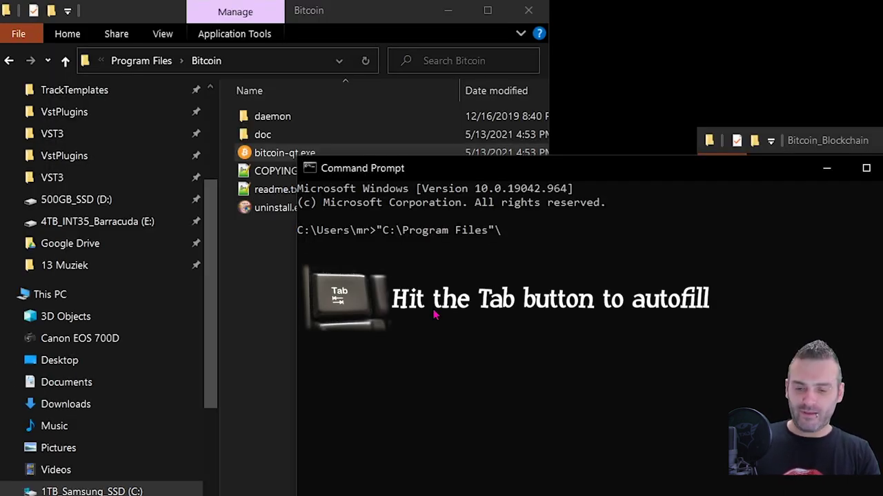
{"action": "type", "text": "\\bit"}
{"action": "key", "text": "Tab"}
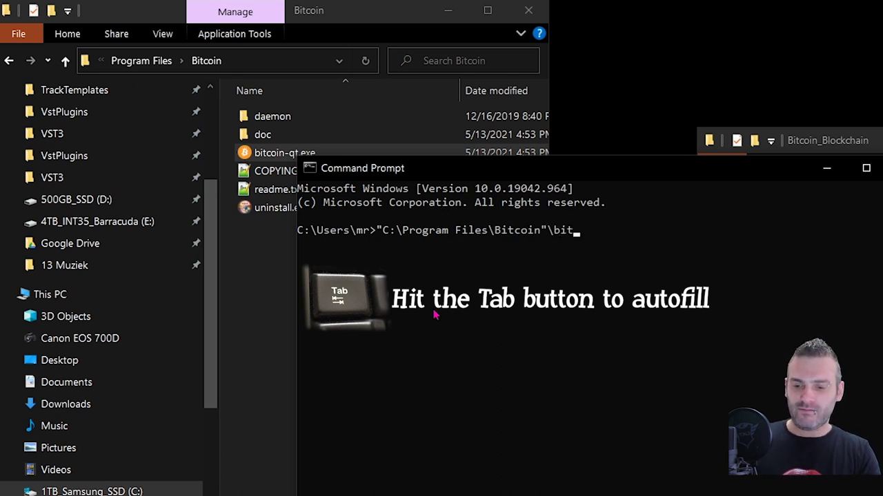
{"action": "type", "text": "\\bit"}
{"action": "key", "text": "Tab"}
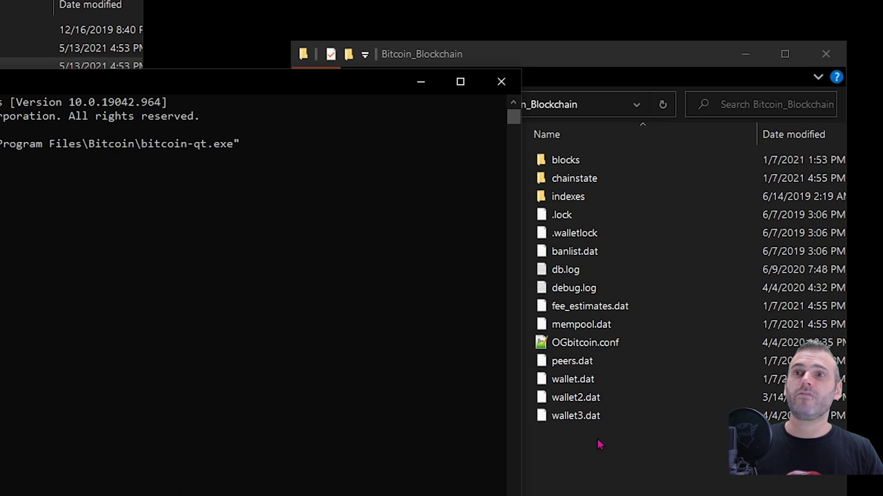
Show the Bitcoin_Blockchain folder's full path, R:\Bitcoin_Blockchain, as selected text in its File Explorer window
{"action": "left_click", "coordinate": [599, 444]}
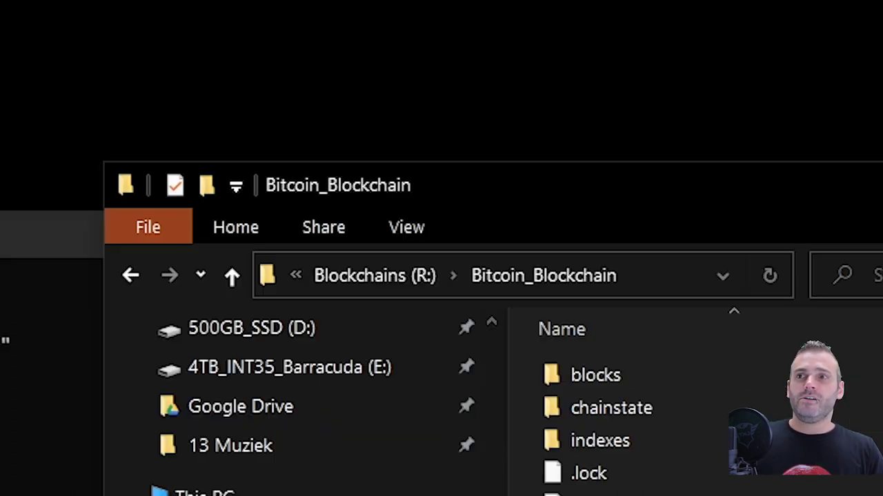
{"action": "left_click", "coordinate": [578, 102]}
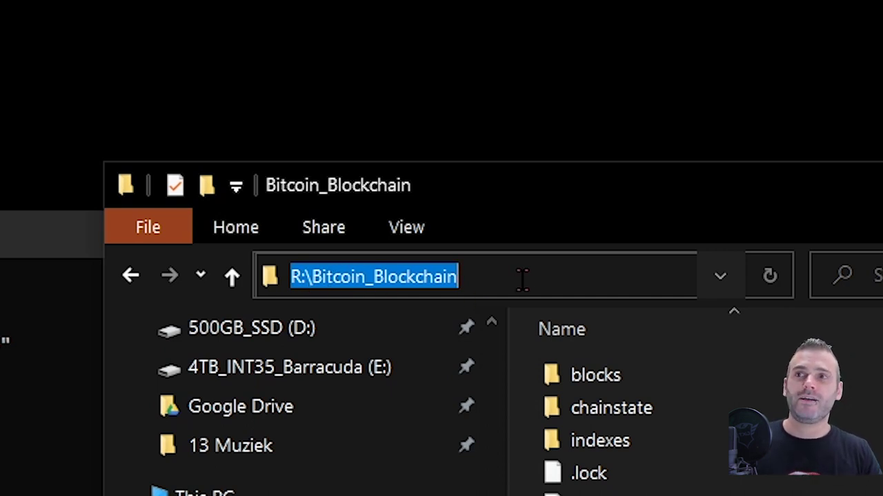
{"action": "key", "text": "Escape"}
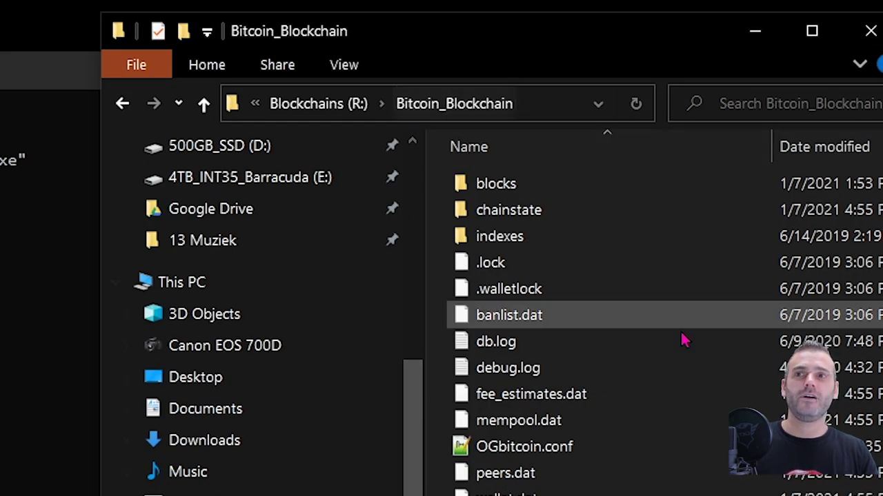
{"action": "left_click", "coordinate": [555, 110]}
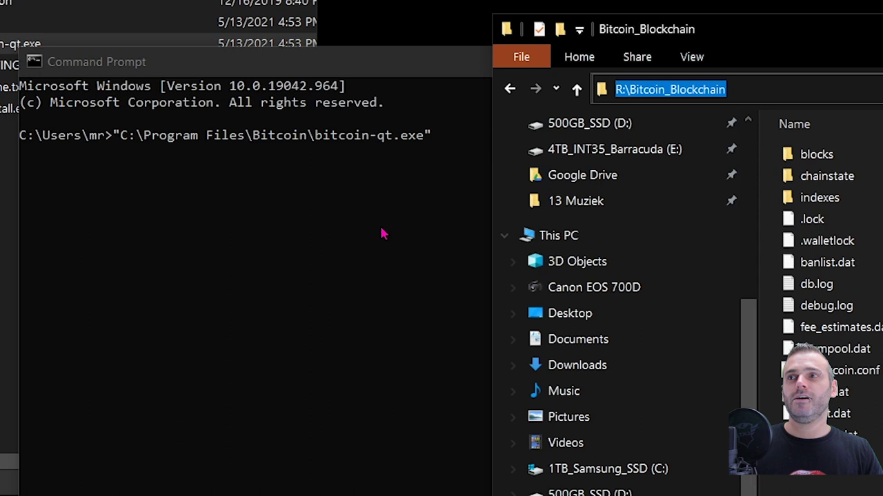
Append the option -datadir= after the bitcoin-qt.exe path at the command prompt
{"action": "left_click", "coordinate": [381, 232]}
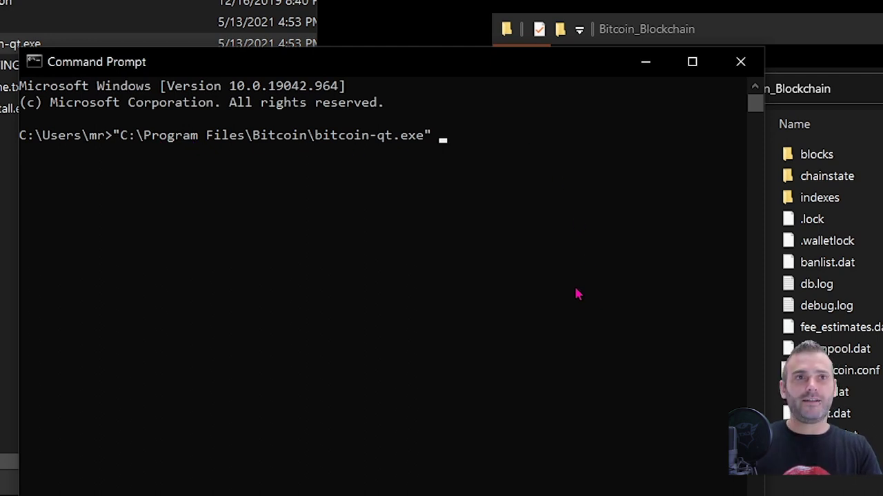
{"action": "left_click", "coordinate": [827, 176]}
{"action": "left_click", "coordinate": [469, 195]}
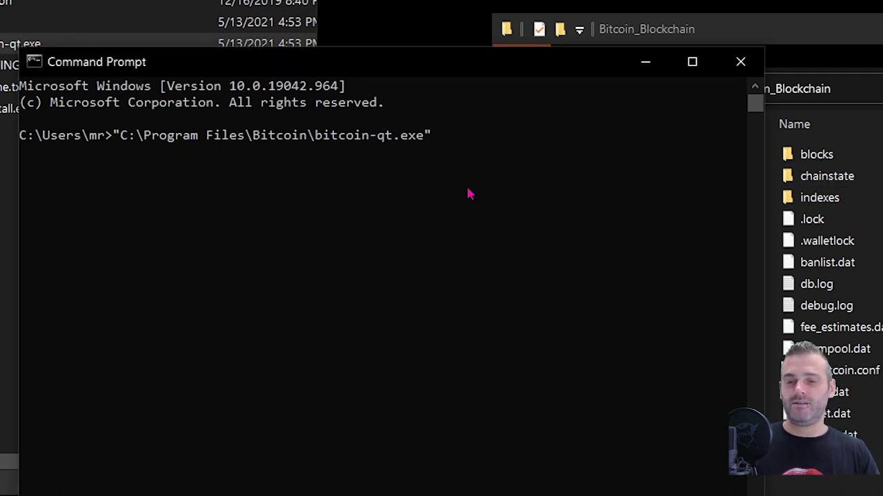
{"action": "type", "text": "-data"}
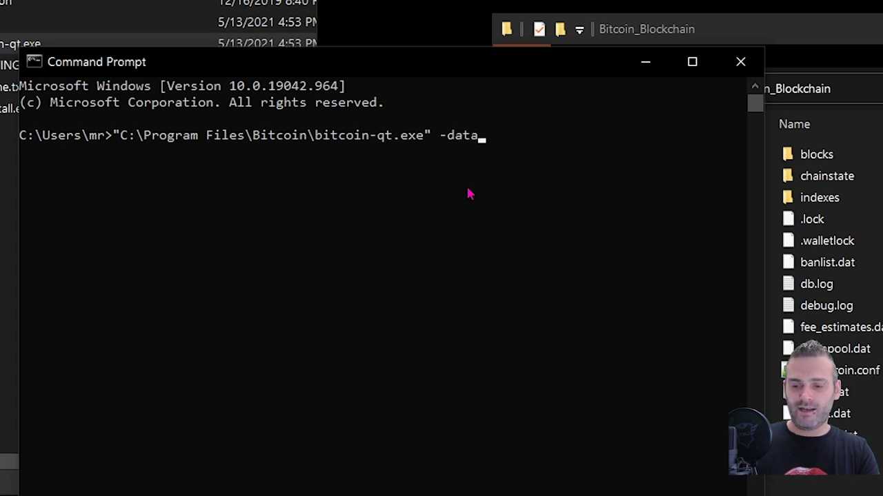
{"action": "type", "text": "dir"}
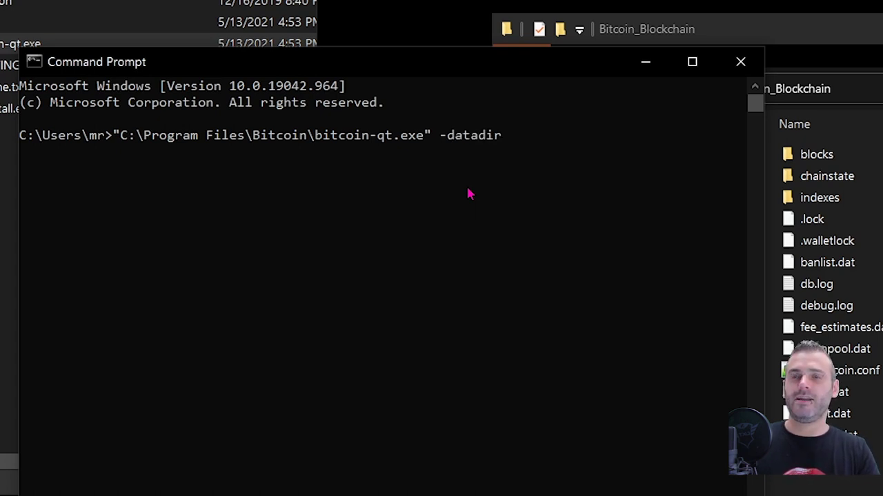
{"action": "type", "text": "="}
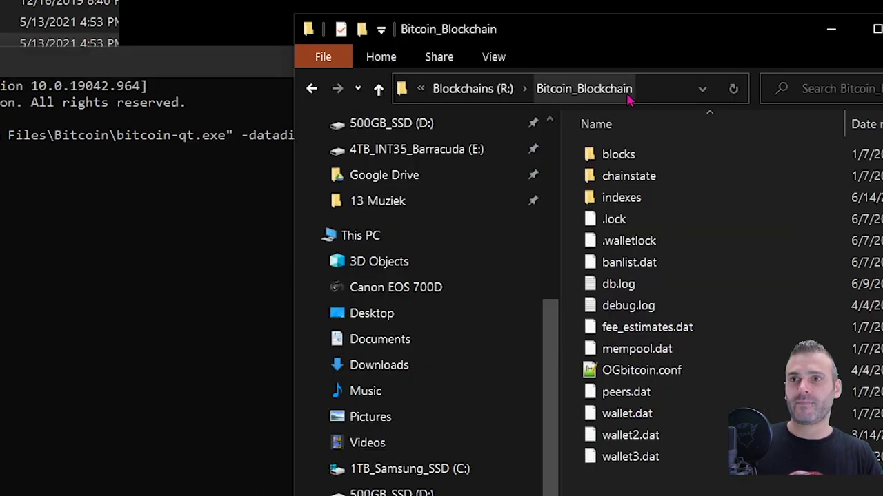
Copy the Bitcoin_Blockchain folder's path, R:\Bitcoin_Blockchain, insert it after -datadir= in Command Prompt, and run the command
{"action": "left_click", "coordinate": [650, 89]}
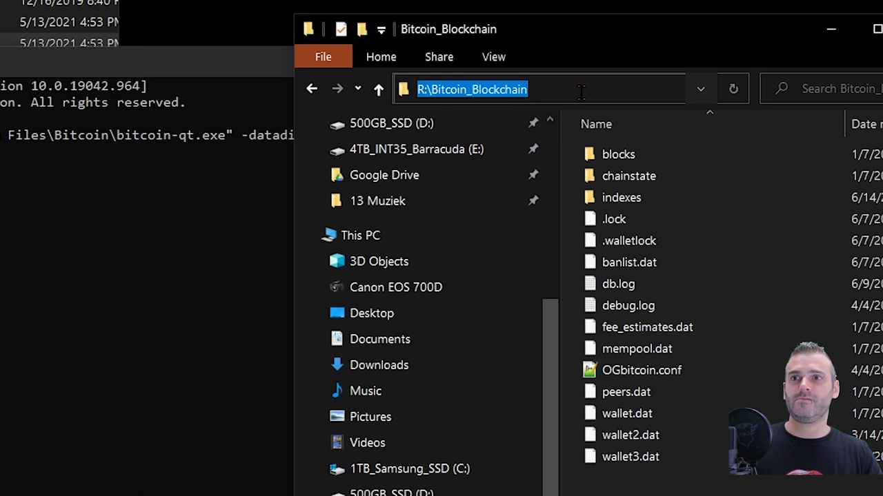
{"action": "right_click", "coordinate": [491, 91]}
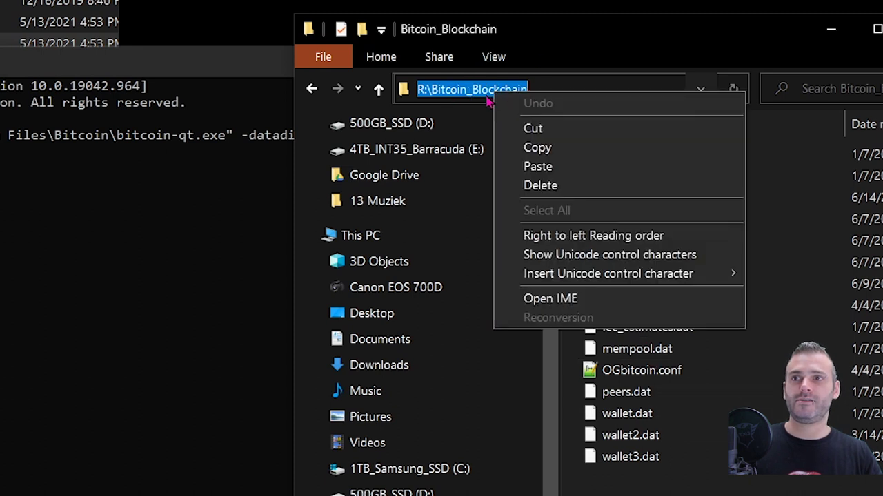
{"action": "left_click", "coordinate": [560, 148]}
{"action": "left_click", "coordinate": [213, 178]}
{"action": "right_click", "coordinate": [418, 173]}
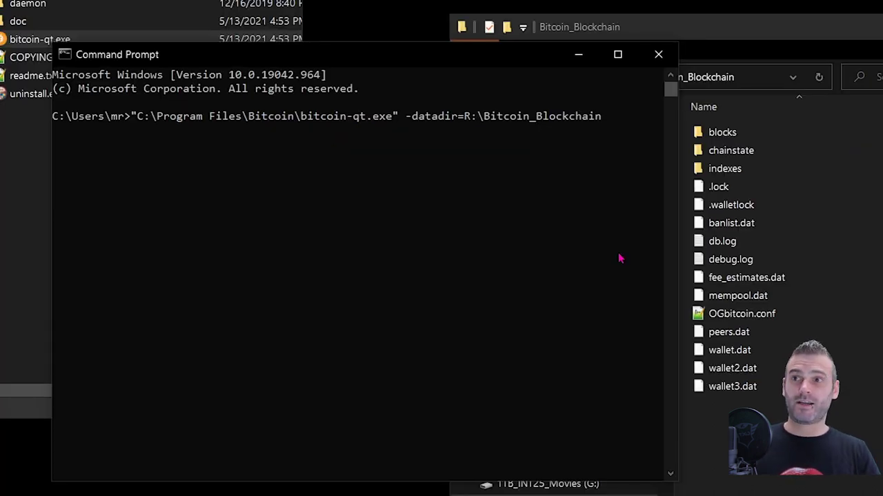
{"action": "key", "text": "Return"}
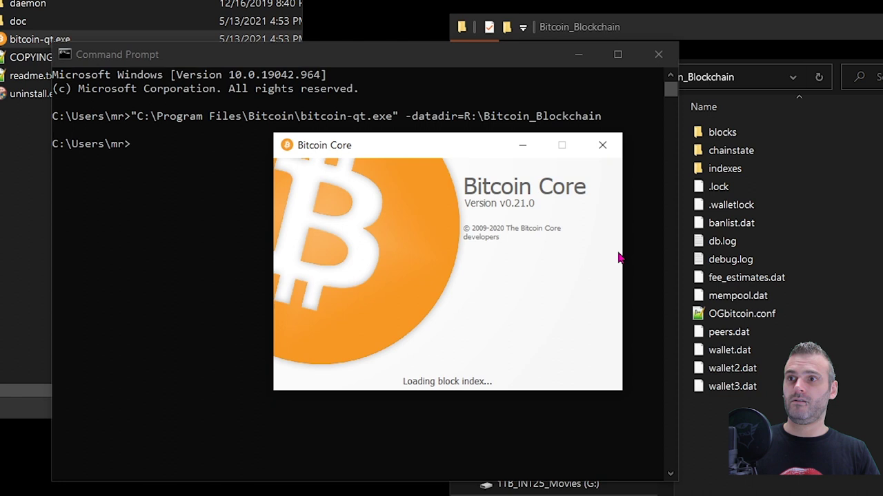
Bring the Bitcoin_Blockchain folder window forward and move the Bitcoin Core loading window clear of it
{"action": "left_click", "coordinate": [829, 31]}
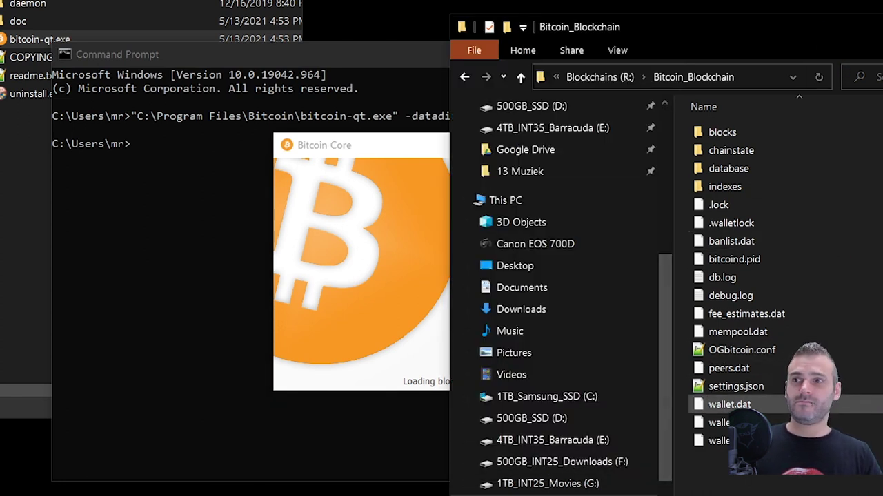
{"action": "left_click_drag", "start_coordinate": [366, 145], "coordinate": [179, 181]}
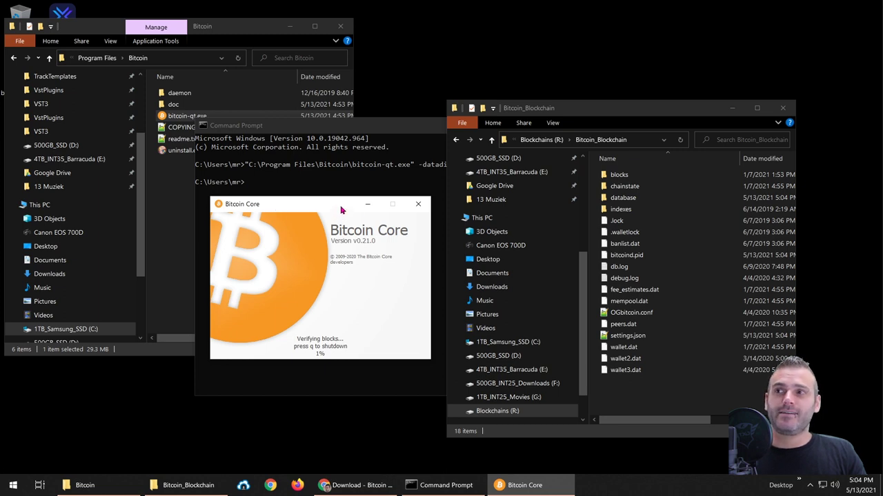
{"action": "left_click_drag", "start_coordinate": [329, 204], "coordinate": [337, 219]}
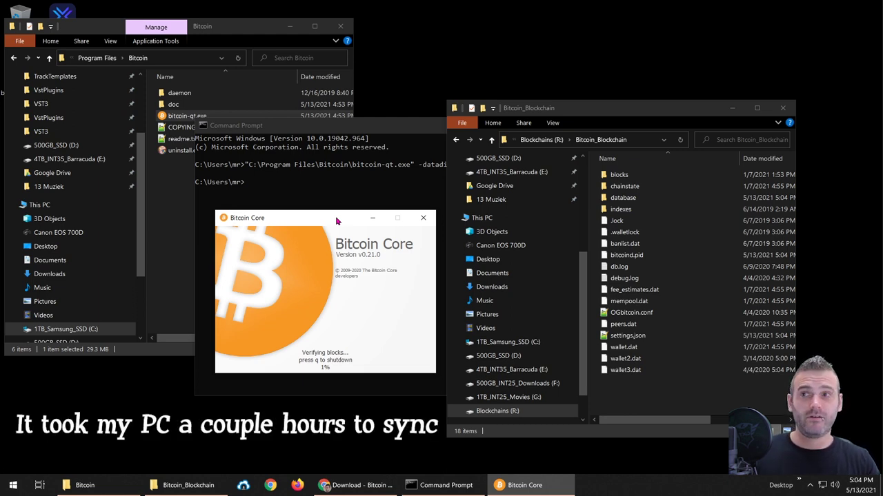
{"action": "left_click_drag", "start_coordinate": [337, 220], "coordinate": [340, 220]}
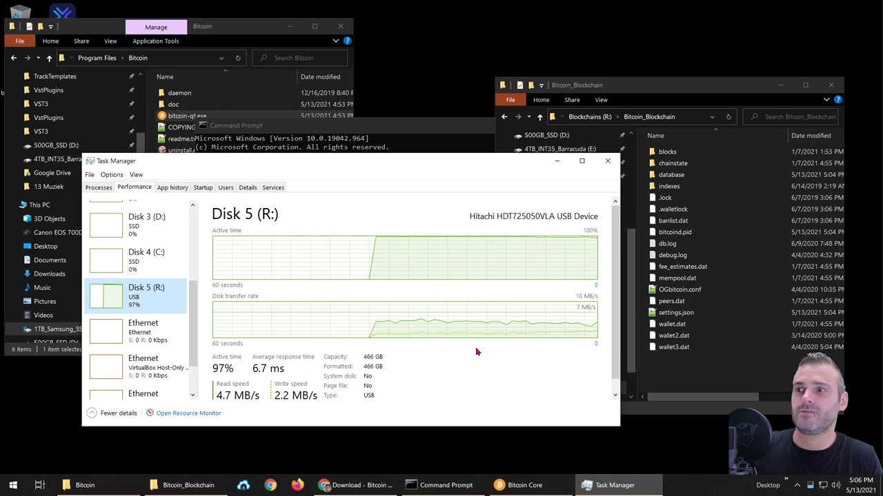
Move Task Manager aside, minimize it, and bring Bitcoin Core's synchronization window to the front
{"action": "left_click_drag", "start_coordinate": [504, 170], "coordinate": [725, 74]}
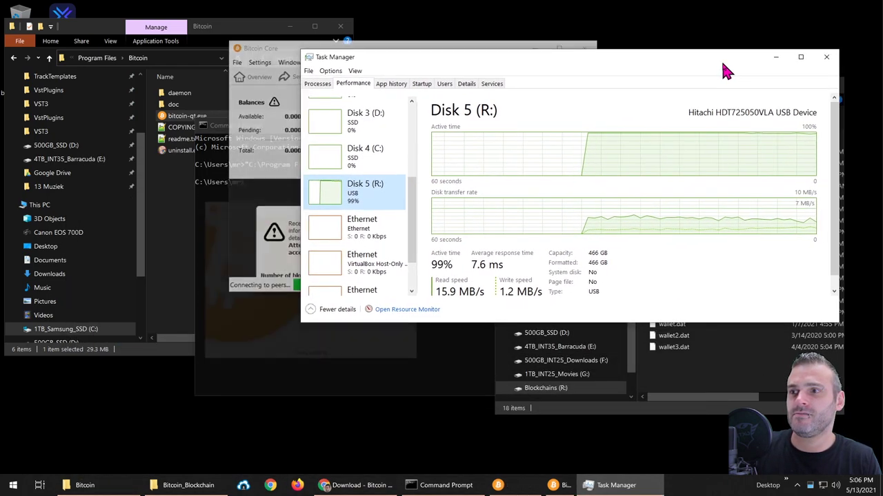
{"action": "left_click", "coordinate": [775, 56]}
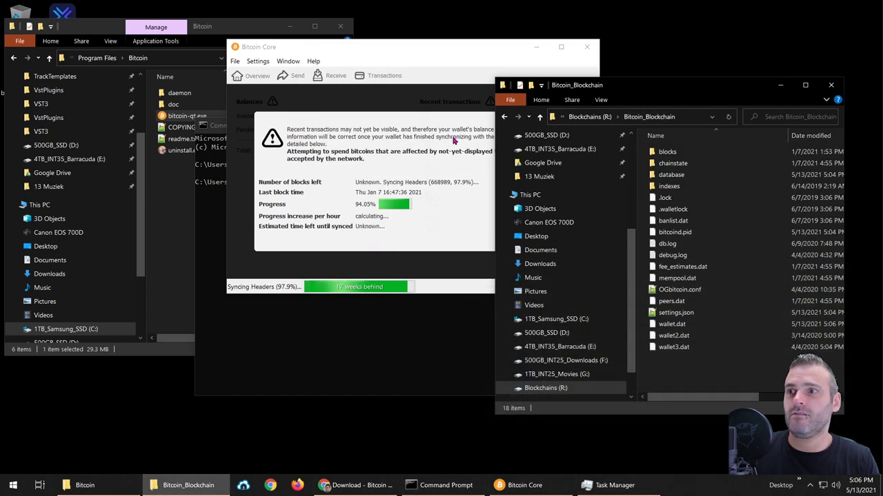
{"action": "left_click", "coordinate": [365, 219]}
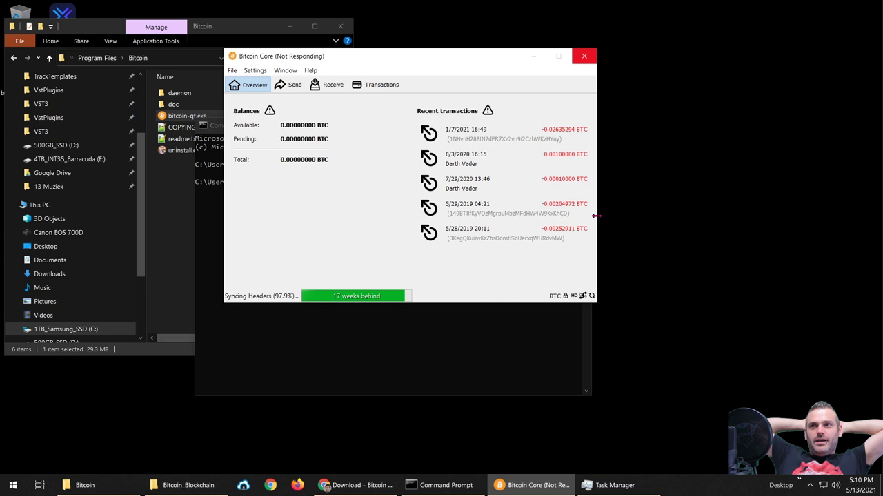
Exit Bitcoin Core and make Command Prompt ready for input
{"action": "left_click", "coordinate": [232, 70]}
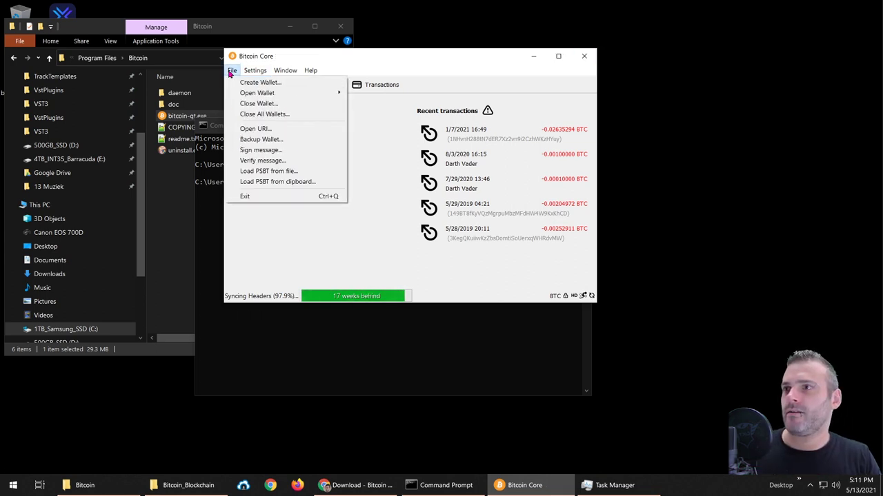
{"action": "left_click", "coordinate": [255, 198]}
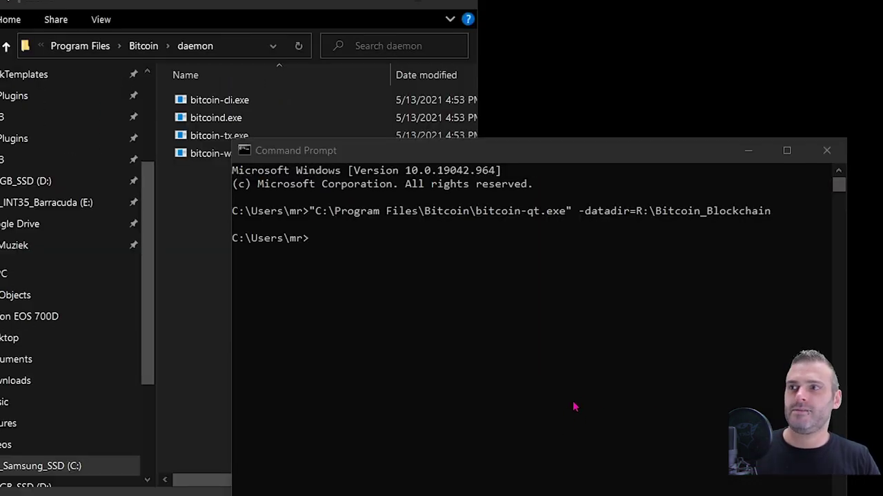
{"action": "left_click", "coordinate": [573, 407]}
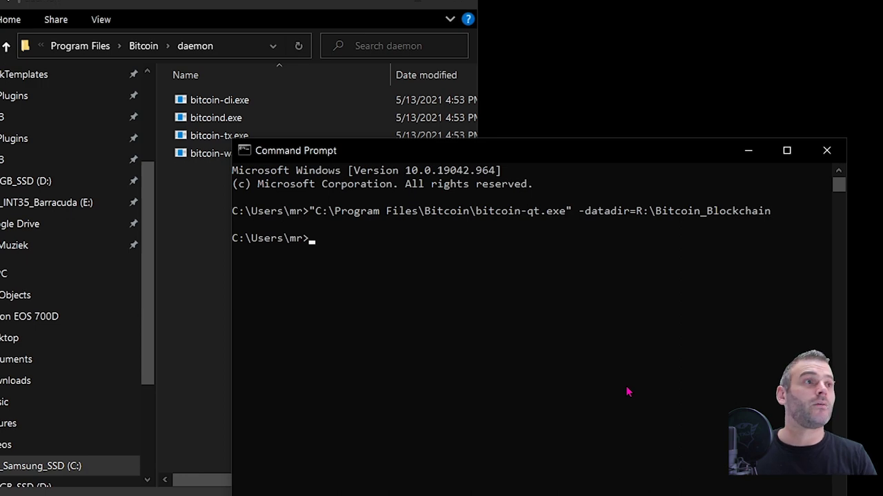
Recall the previous command and edit it down to the path "C:\Program Files\Bitcoin\daemon"
{"action": "key", "text": "Up"}
{"action": "key", "text": "Left"}
{"action": "key", "text": "Left"}
{"action": "key", "text": "Left"}
{"action": "key", "text": "Left"}
{"action": "key", "text": "Left"}
{"action": "key", "text": "Left"}
{"action": "key", "text": "Left"}
{"action": "key", "text": "Left"}
{"action": "key", "text": "Left"}
{"action": "key", "text": "Left"}
{"action": "key", "text": "Left"}
{"action": "key", "text": "Left"}
{"action": "key", "text": "Left"}
{"action": "key", "text": "Left"}
{"action": "key", "text": "Left"}
{"action": "key", "text": "Left"}
{"action": "key", "text": "Left"}
{"action": "key", "text": "Left"}
{"action": "key", "text": "Left"}
{"action": "key", "text": "Left"}
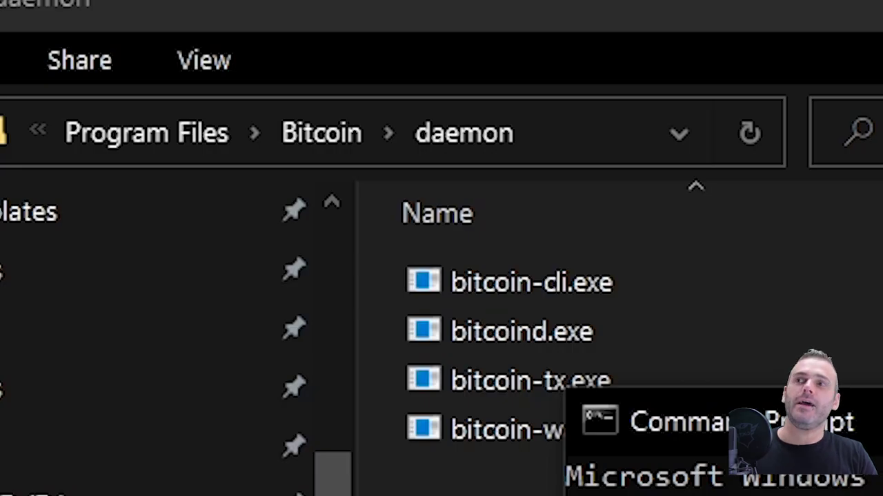
{"action": "key", "text": "Right"}
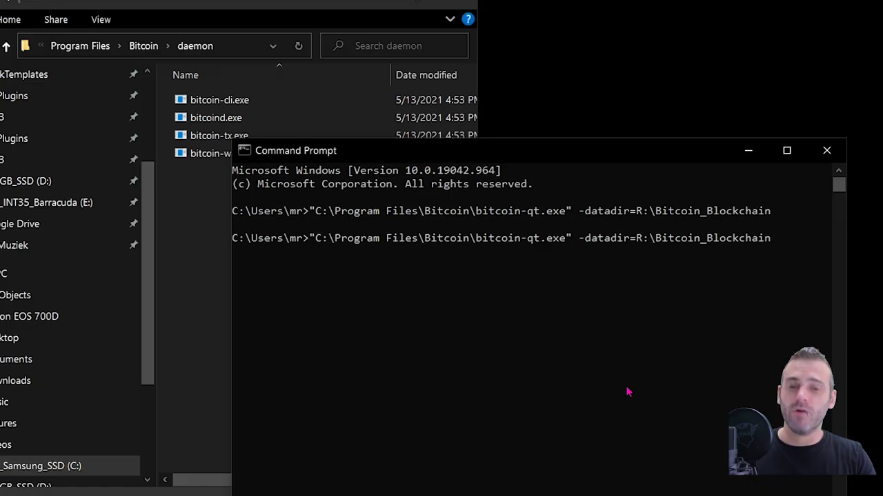
{"action": "key", "text": "BackSpace"}
{"action": "key", "text": "BackSpace"}
{"action": "key", "text": "BackSpace"}
{"action": "key", "text": "BackSpace"}
{"action": "key", "text": "BackSpace"}
{"action": "key", "text": "BackSpace"}
{"action": "key", "text": "BackSpace"}
{"action": "key", "text": "BackSpace"}
{"action": "key", "text": "BackSpace"}
{"action": "key", "text": "BackSpace"}
{"action": "key", "text": "BackSpace"}
{"action": "key", "text": "BackSpace"}
{"action": "key", "text": "BackSpace"}
{"action": "key", "text": "BackSpace"}
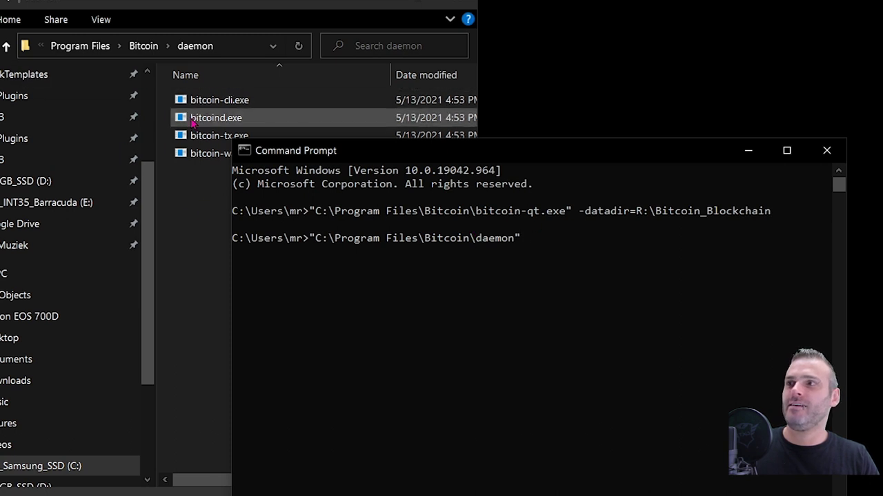
Extend the daemon folder path to bitcoind.exe with autocompletion, without running it
{"action": "type", "text": "\\"}
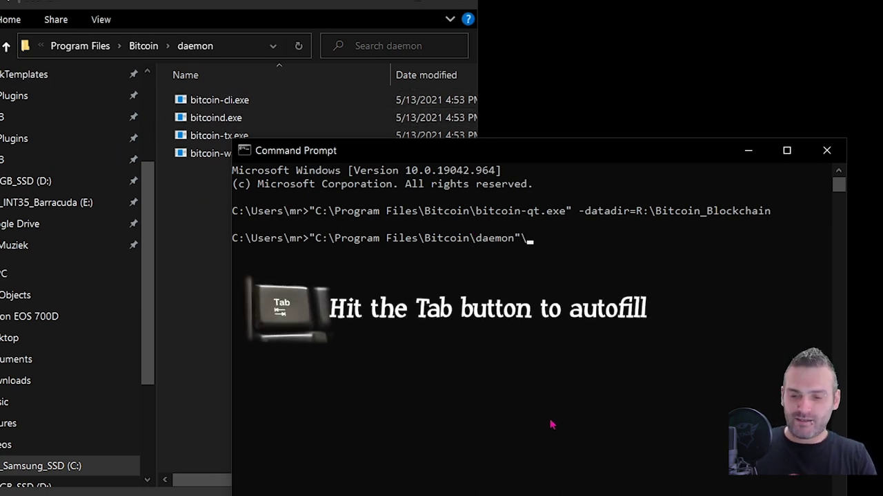
{"action": "type", "text": "bi"}
{"action": "key", "text": "Tab"}
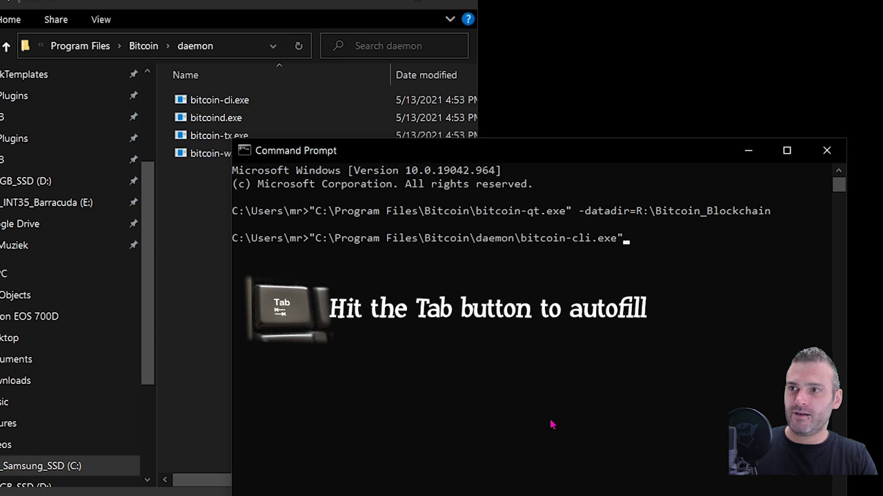
{"action": "key", "text": "Tab"}
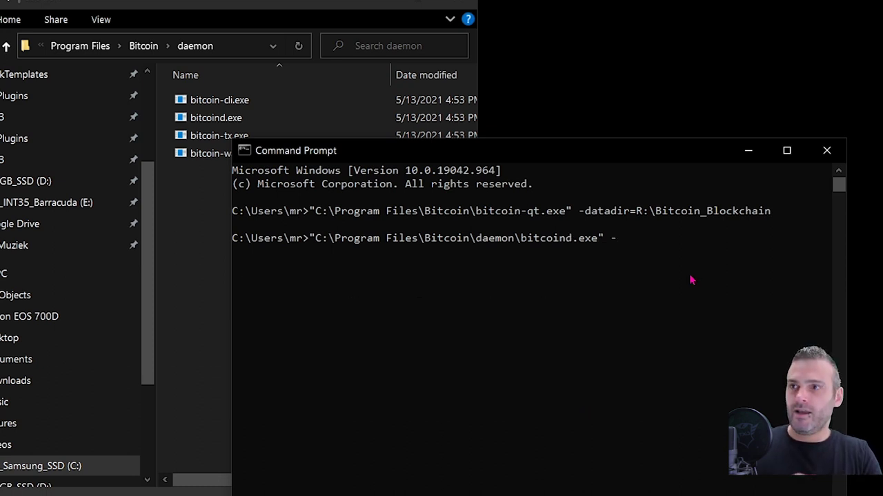
Add -datadir=R:\Bitcoin_Blockchain to the bitcoind.exe command and run it
{"action": "type", "text": "-data"}
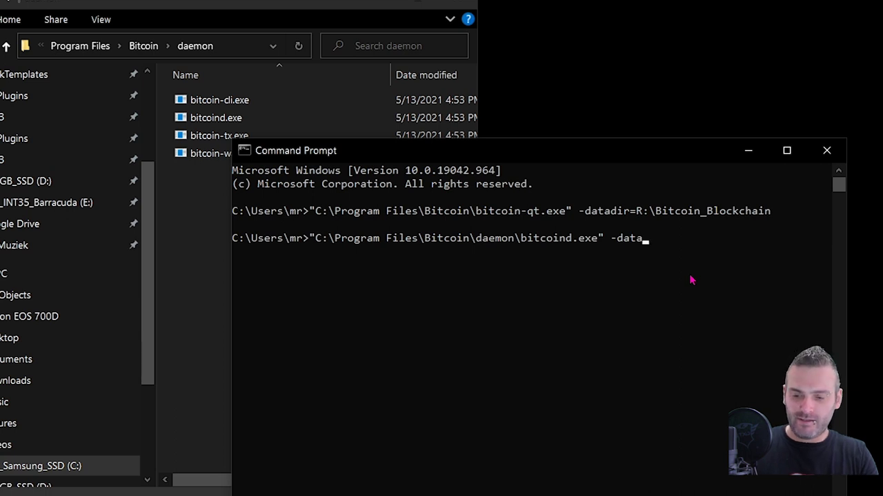
{"action": "type", "text": "dir="}
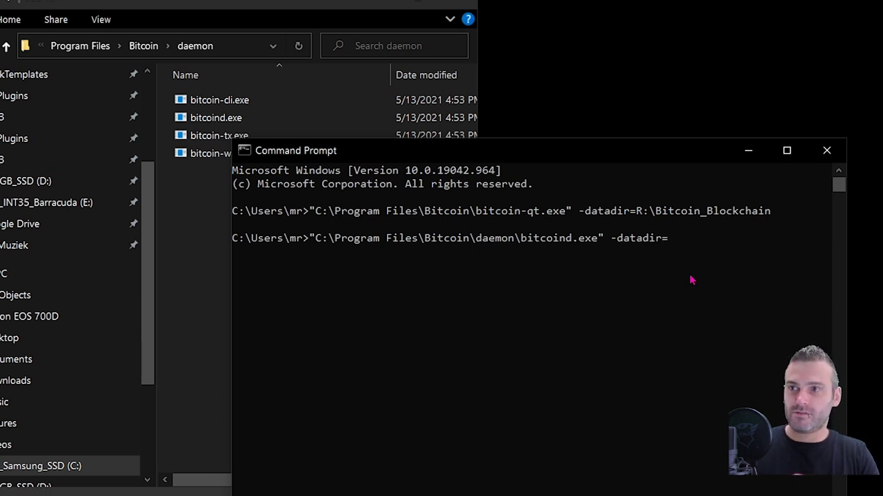
{"action": "type", "text": "R:"}
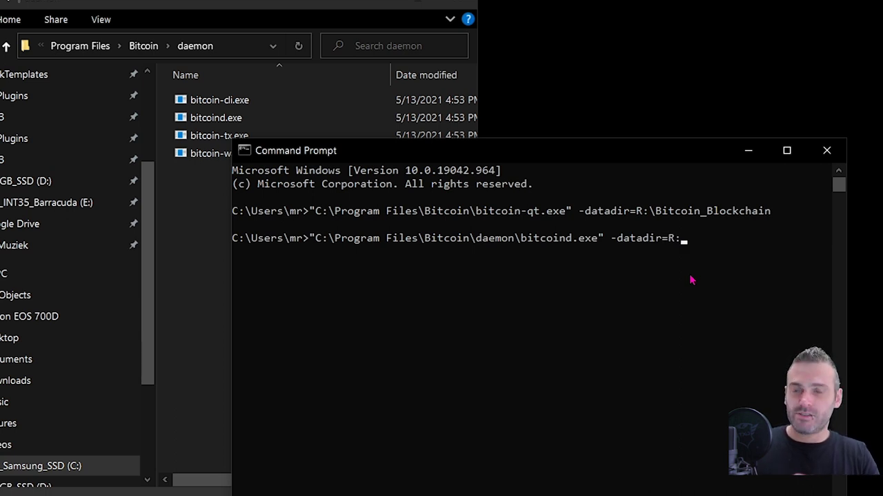
{"action": "type", "text": "\\Bitcoin_Blockchain"}
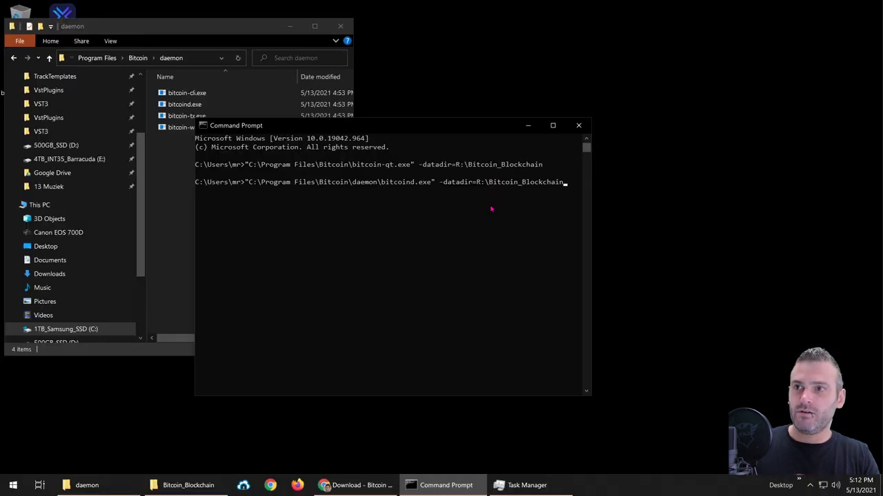
{"action": "key", "text": "Return"}
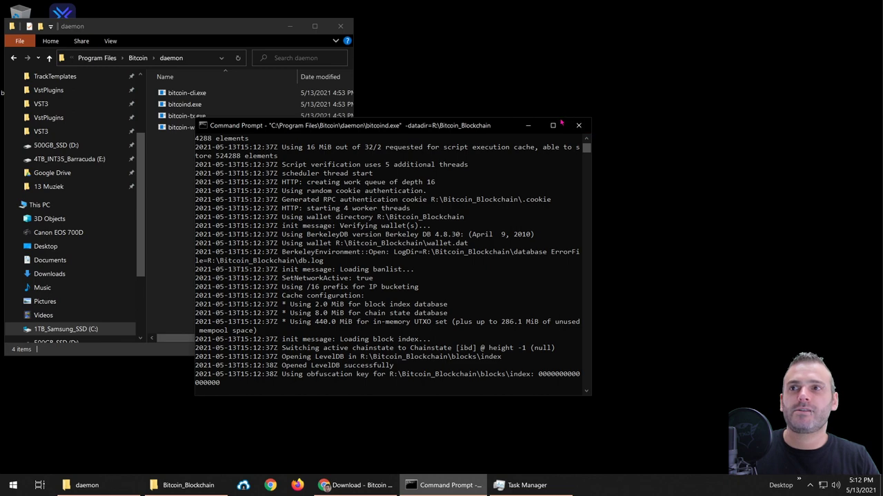
Enlarge the Command Prompt window, move it clear of the daemon folder's file list, and review bitcoind's startup and sync log
{"action": "left_click_drag", "start_coordinate": [592, 180], "coordinate": [809, 189]}
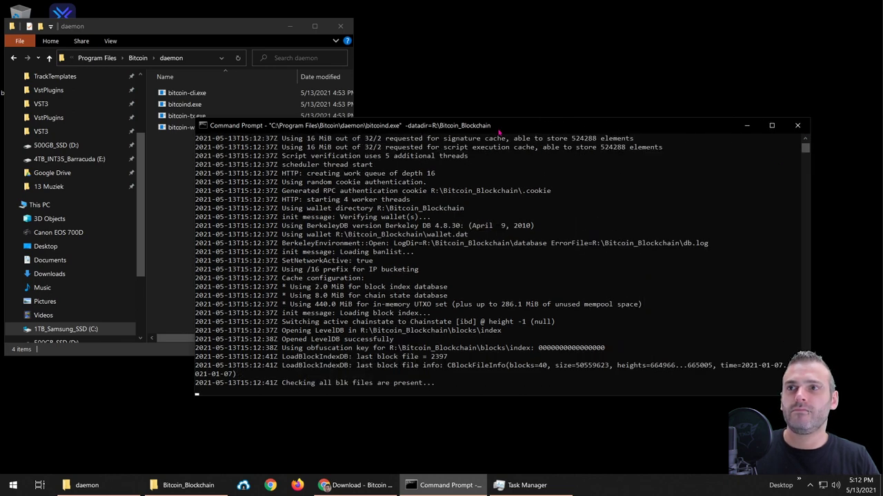
{"action": "left_click_drag", "start_coordinate": [510, 127], "coordinate": [572, 21]}
{"action": "left_click_drag", "start_coordinate": [452, 29], "coordinate": [450, 26]}
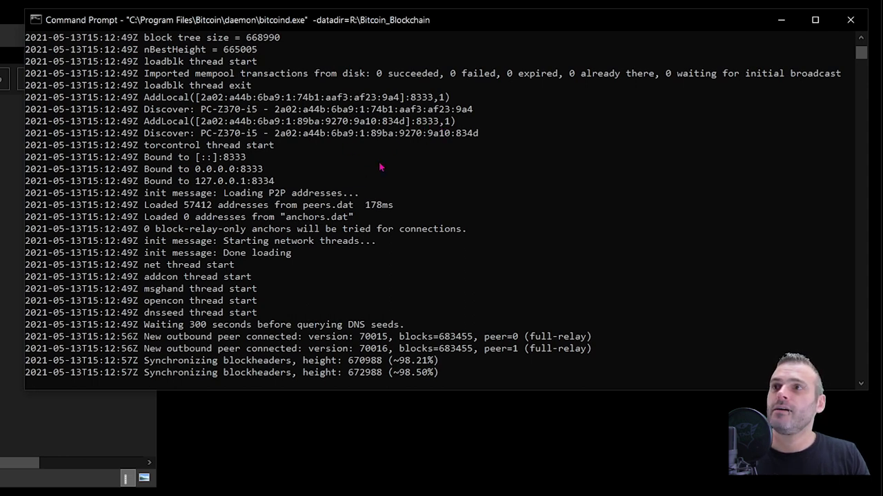
{"action": "scroll", "coordinate": [242, 71], "scroll_direction": "up", "scroll_amount": 1}
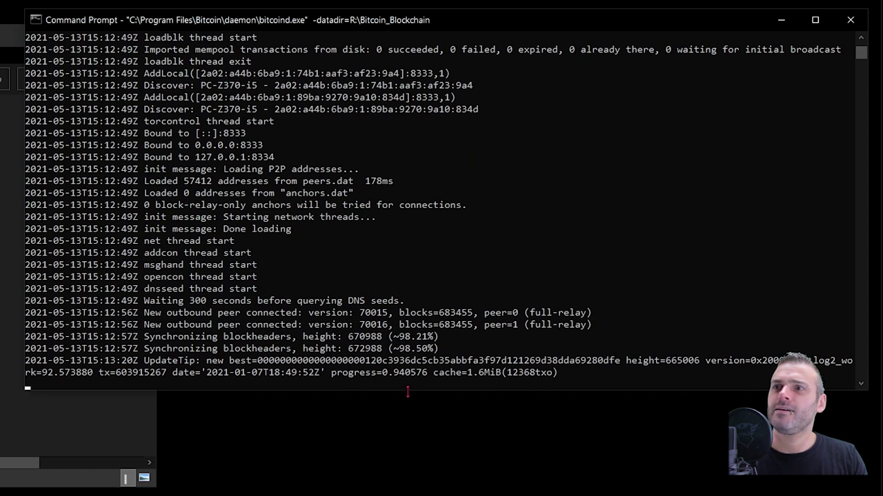
{"action": "scroll", "coordinate": [380, 471], "scroll_direction": "up", "scroll_amount": 6}
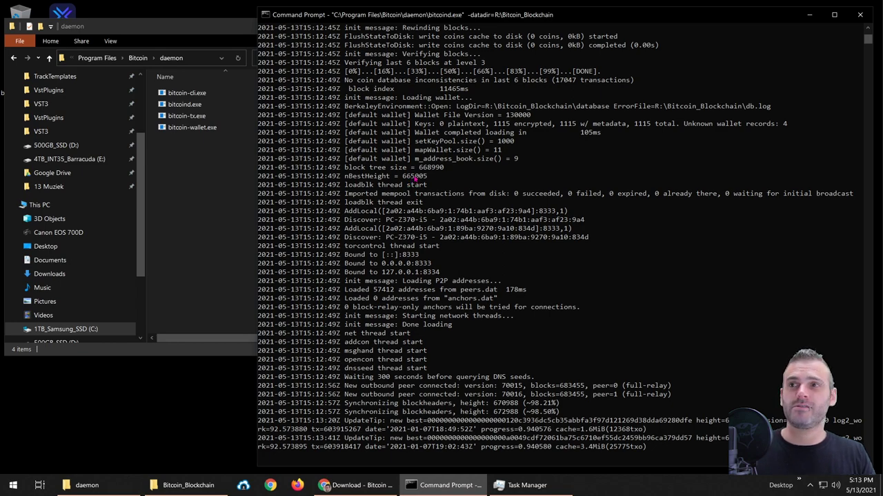
Switch to Chrome and open blockchain.info in the new tab
{"action": "key", "text": "alt+Tab"}
{"action": "left_click", "coordinate": [149, 9]}
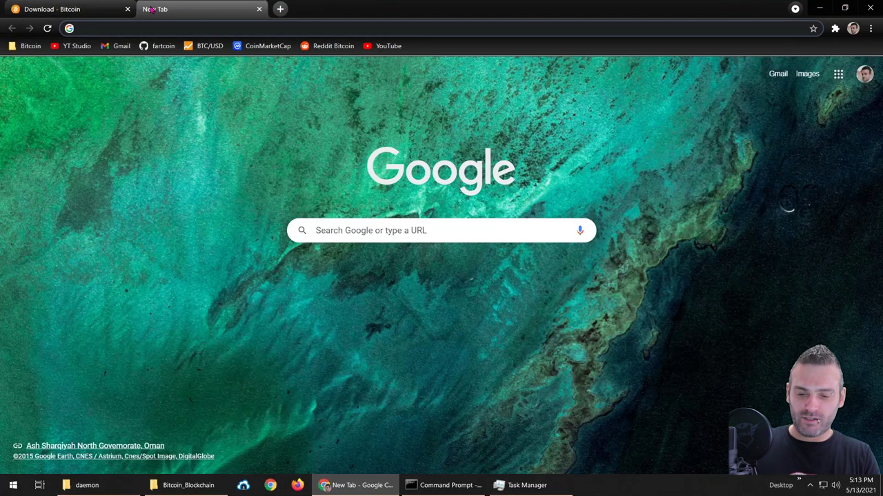
{"action": "type", "text": "blockcha"}
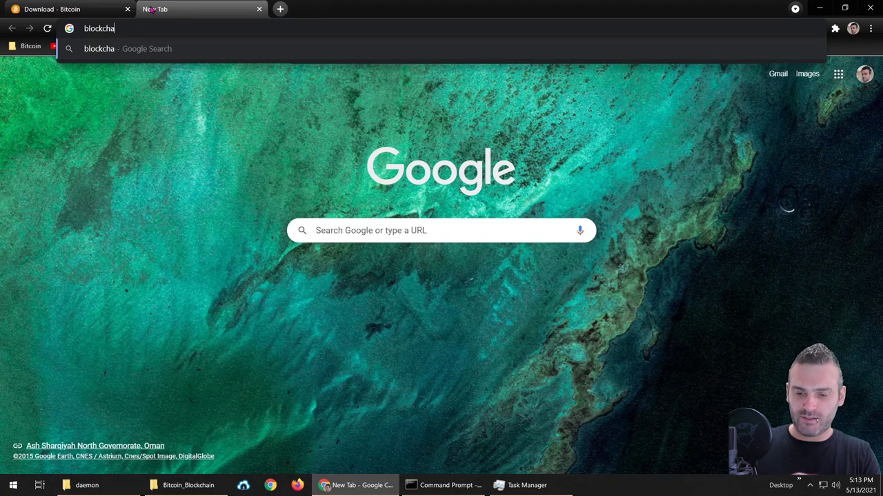
{"action": "type", "text": "in.info"}
{"action": "key", "text": "Return"}
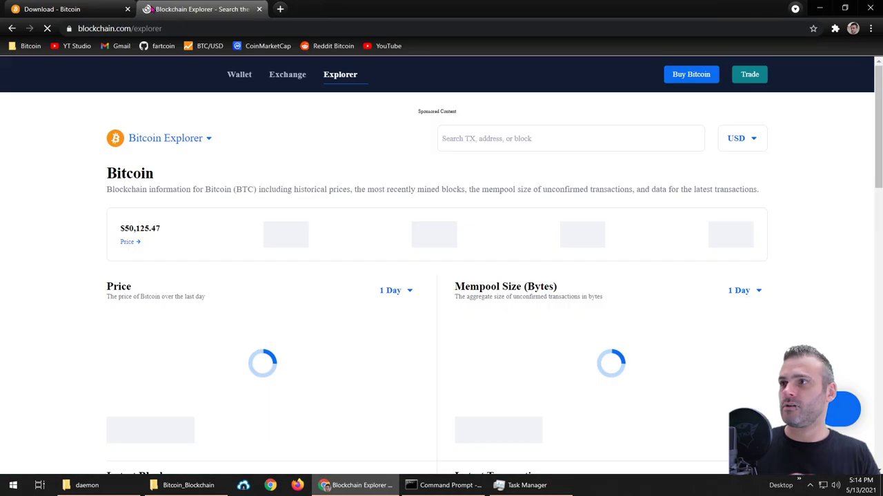
Examine the Latest Blocks list in the Bitcoin explorer for the height of the most recently mined block
{"action": "scroll", "coordinate": [306, 276], "scroll_direction": "down", "scroll_amount": 1}
{"action": "scroll", "coordinate": [290, 138], "scroll_direction": "up", "scroll_amount": 1}
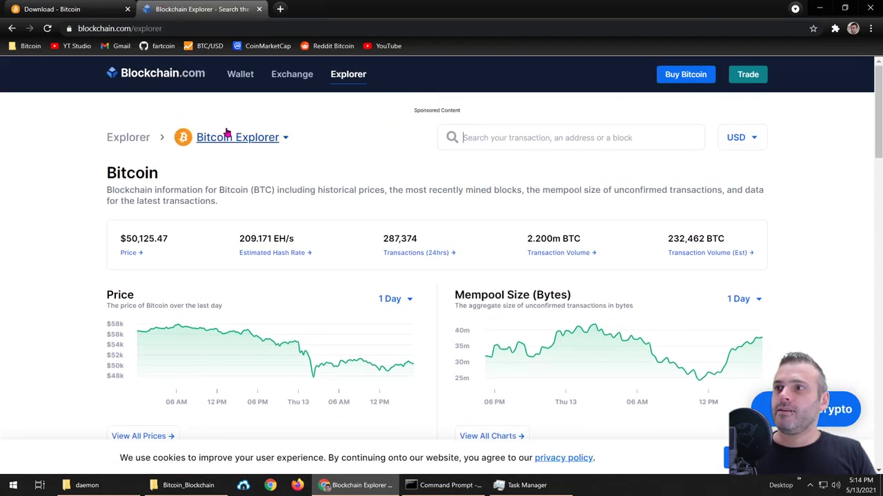
{"action": "scroll", "coordinate": [366, 204], "scroll_direction": "down", "scroll_amount": 5}
{"action": "scroll", "coordinate": [366, 204], "scroll_direction": "up", "scroll_amount": 5}
{"action": "scroll", "coordinate": [370, 227], "scroll_direction": "down", "scroll_amount": 4}
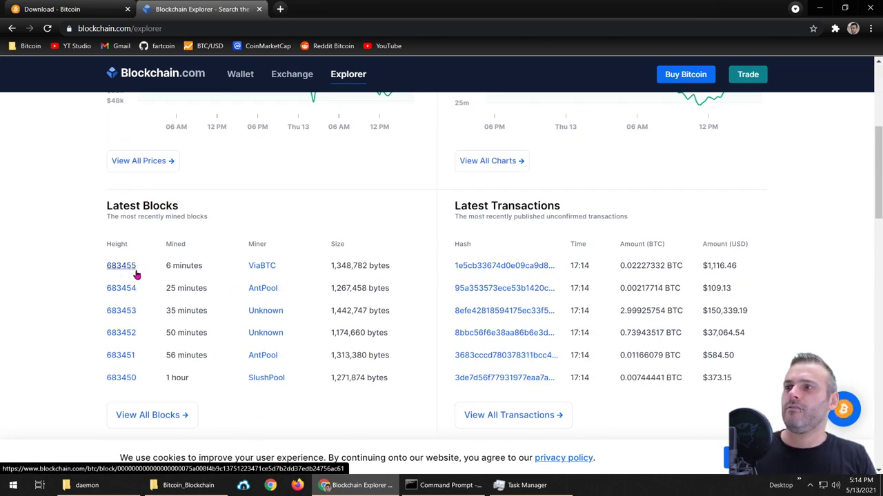
{"action": "scroll", "coordinate": [125, 313], "scroll_direction": "down", "scroll_amount": 2}
{"action": "scroll", "coordinate": [280, 335], "scroll_direction": "up", "scroll_amount": 3}
{"action": "scroll", "coordinate": [283, 303], "scroll_direction": "down", "scroll_amount": 1}
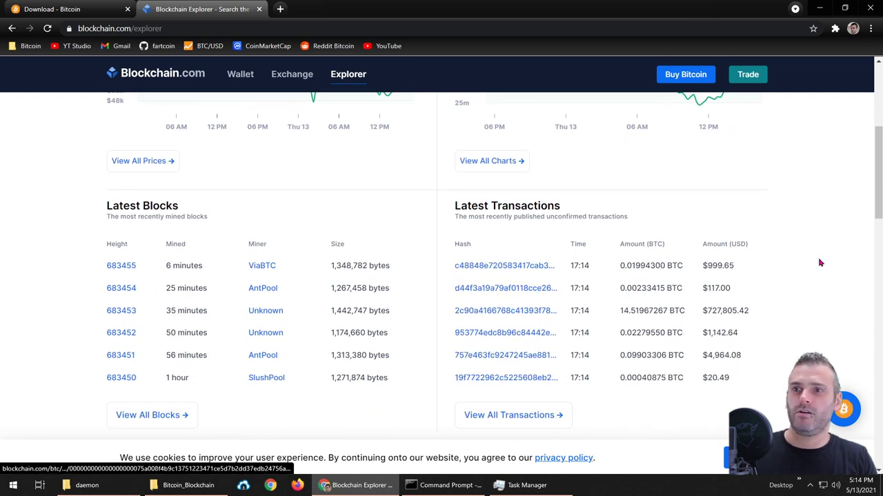
Return to Command Prompt and highlight the block height in bitcoind's newest UpdateTip line to compare it with the explorer's latest block
{"action": "left_click", "coordinate": [444, 485]}
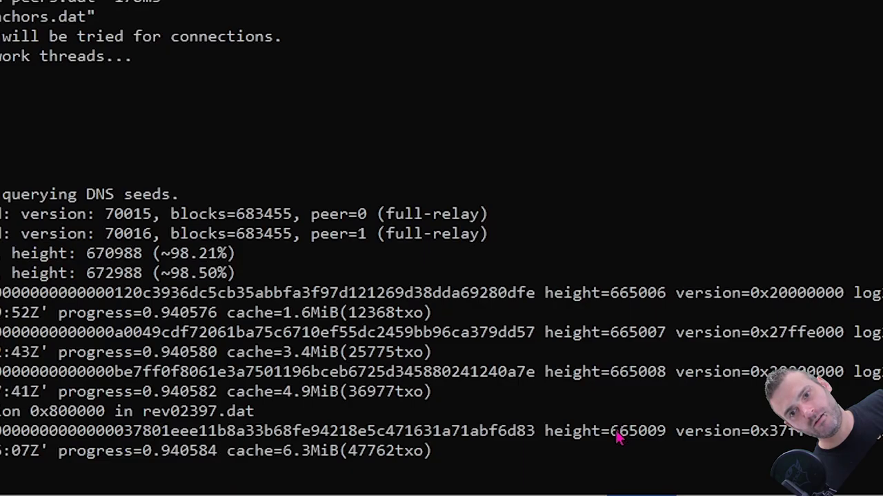
{"action": "left_click_drag", "start_coordinate": [726, 439], "coordinate": [750, 441]}
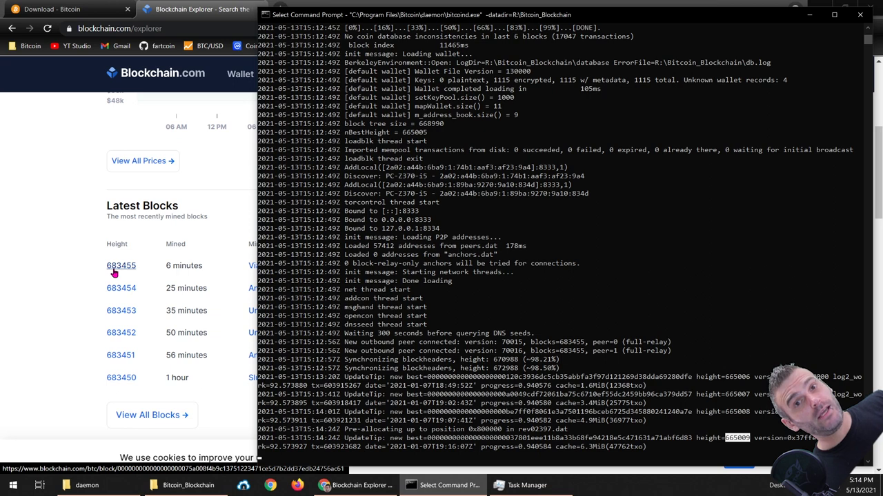
{"action": "scroll", "coordinate": [598, 398], "scroll_direction": "down", "scroll_amount": 2}
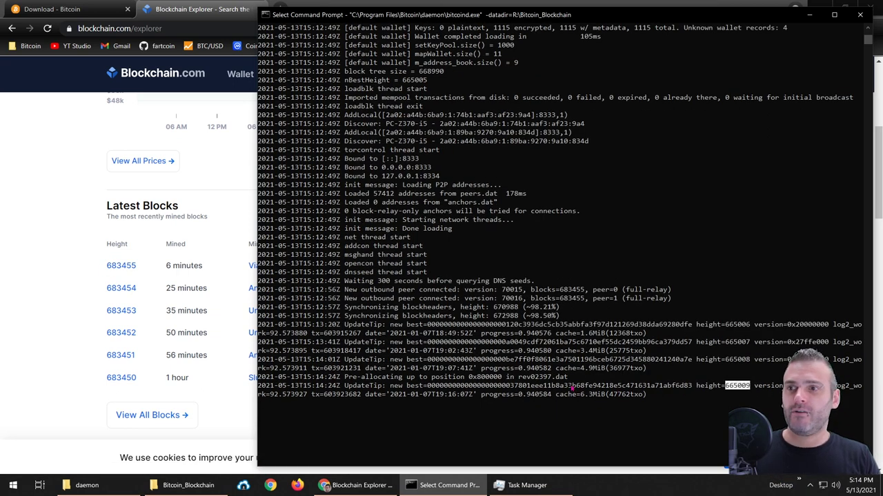